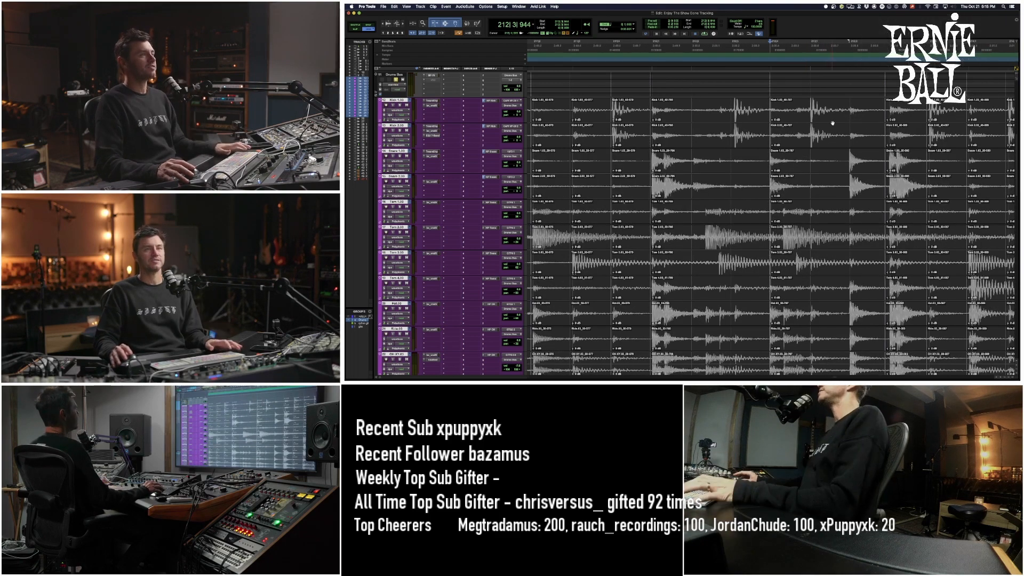
# - Examine the snare hit at 213|2 up close to check its alignment with the grid across the drum tracks
pyautogui.click(849, 105)
pyautogui.press('t')
pyautogui.press('t')
pyautogui.press('t')
pyautogui.press('t')
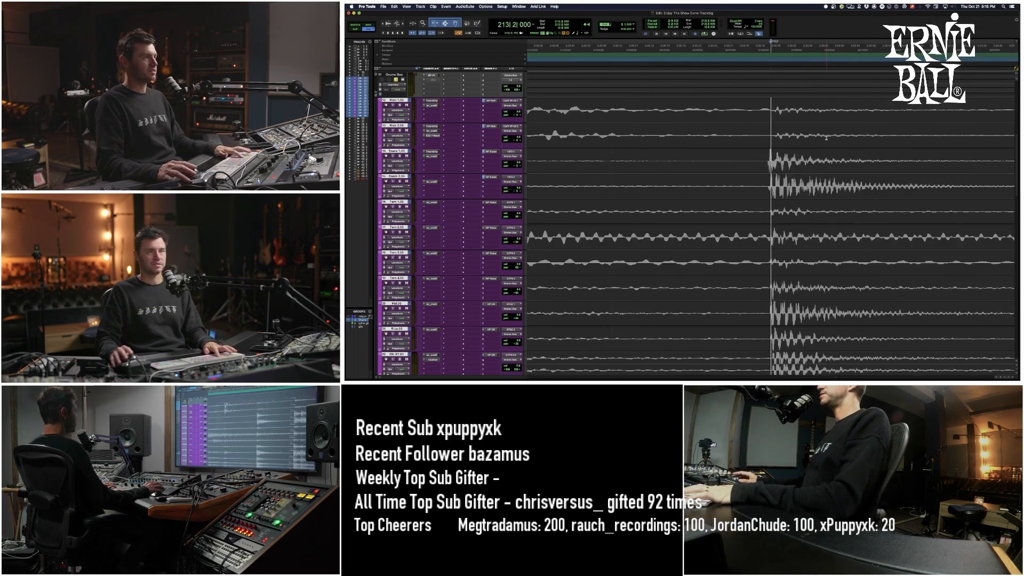
pyautogui.press('r')
pyautogui.press('r')
pyautogui.press('r')
# - Select the grouped drum clips just before bar 213 and shift them slightly earlier against the grid
pyautogui.click(676, 167)
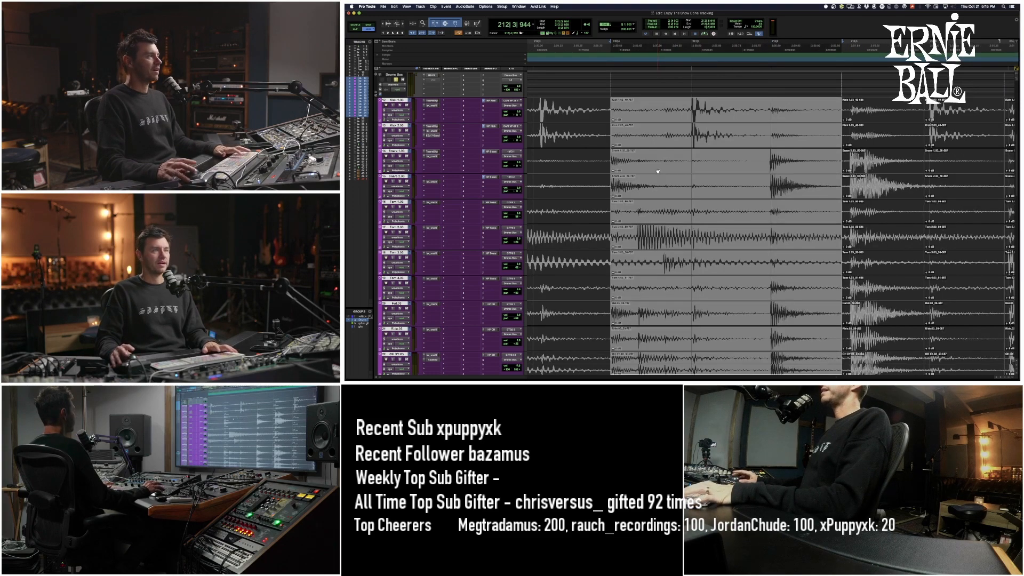
pyautogui.press('t')
pyautogui.press('t')
pyautogui.press('t')
pyautogui.moveTo(795, 168); pyautogui.dragTo(770, 160)
pyautogui.press('r')
pyautogui.press('r')
pyautogui.press('r')
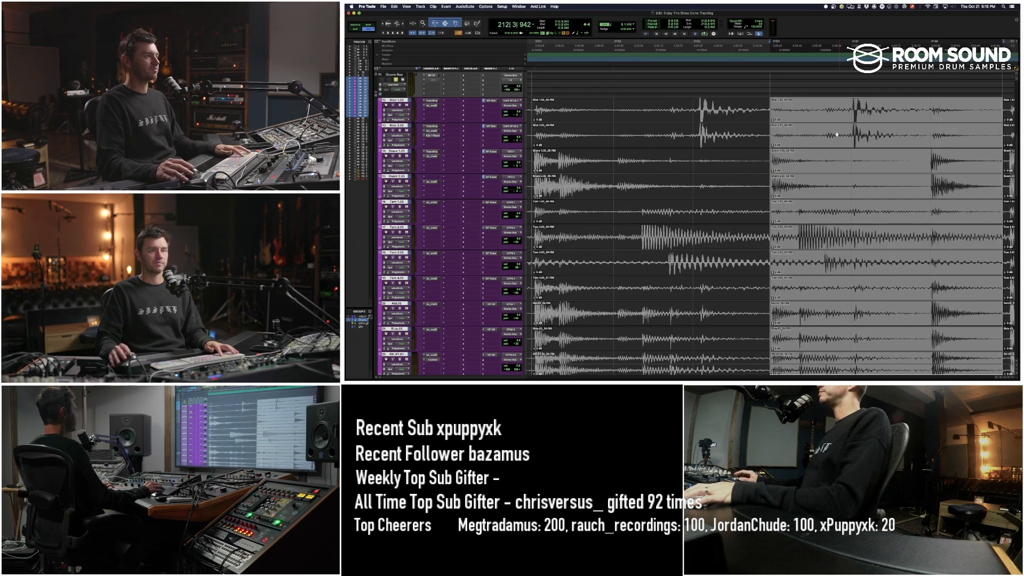
# - Place the edit cursor at 213|1|000 and finally at 213|2|000 to check the drum hits against the grid
pyautogui.click(850, 109)
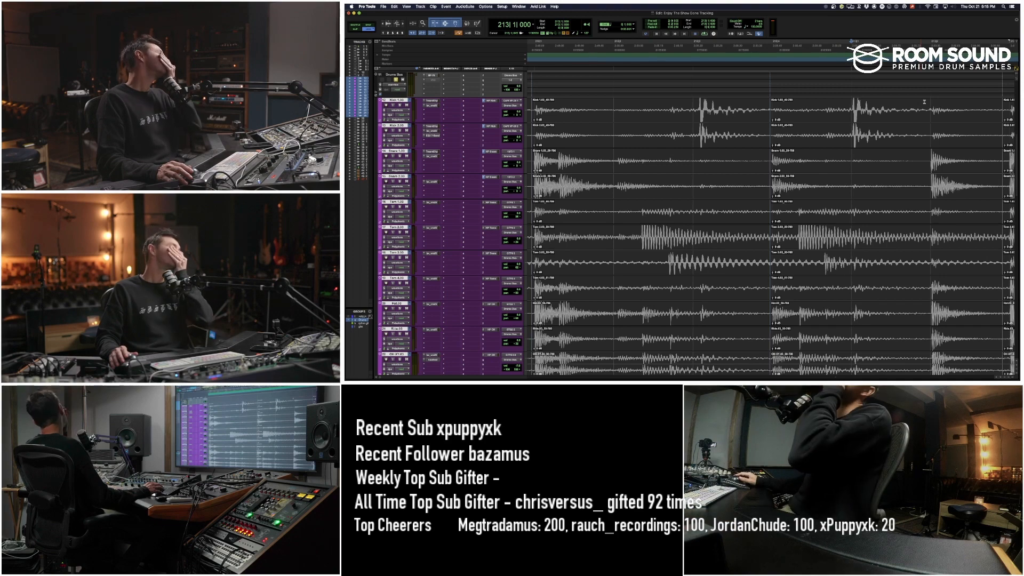
pyautogui.click(930, 109)
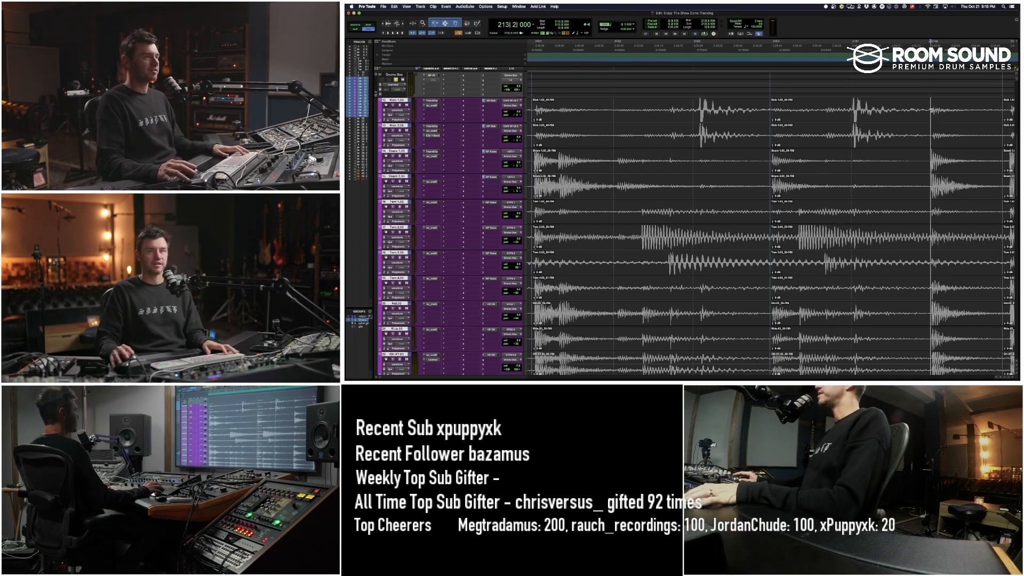
pyautogui.press('r')
pyautogui.press('r')
pyautogui.press('r')
pyautogui.press('r')
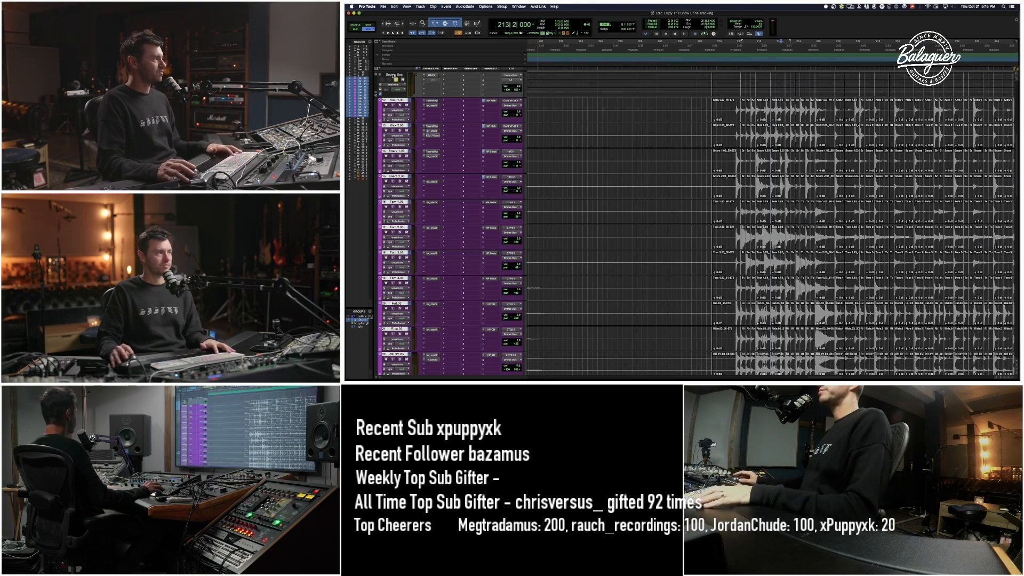
# - Create one new mono audio track directly below the bass track
pyautogui.scroll(-10, 405, 145)
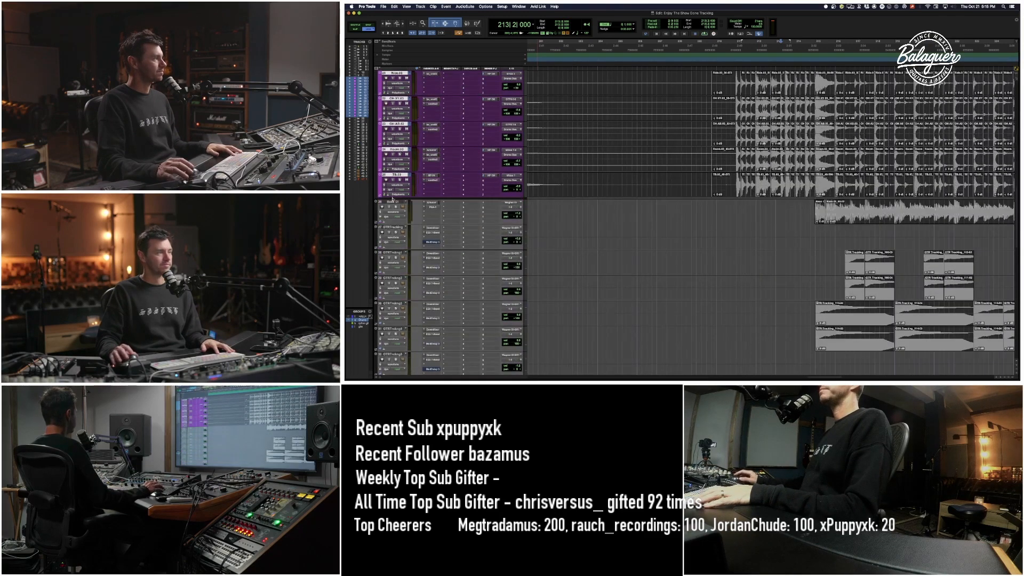
pyautogui.press('super+shift+n')
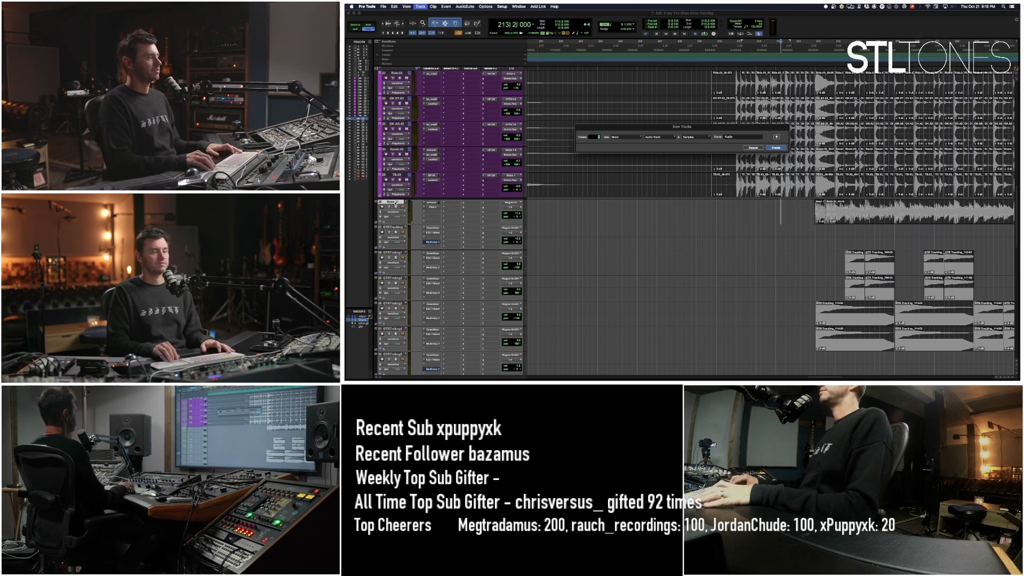
pyautogui.press('super+Down')
pyautogui.press('super+Down')
pyautogui.press('super+Down')
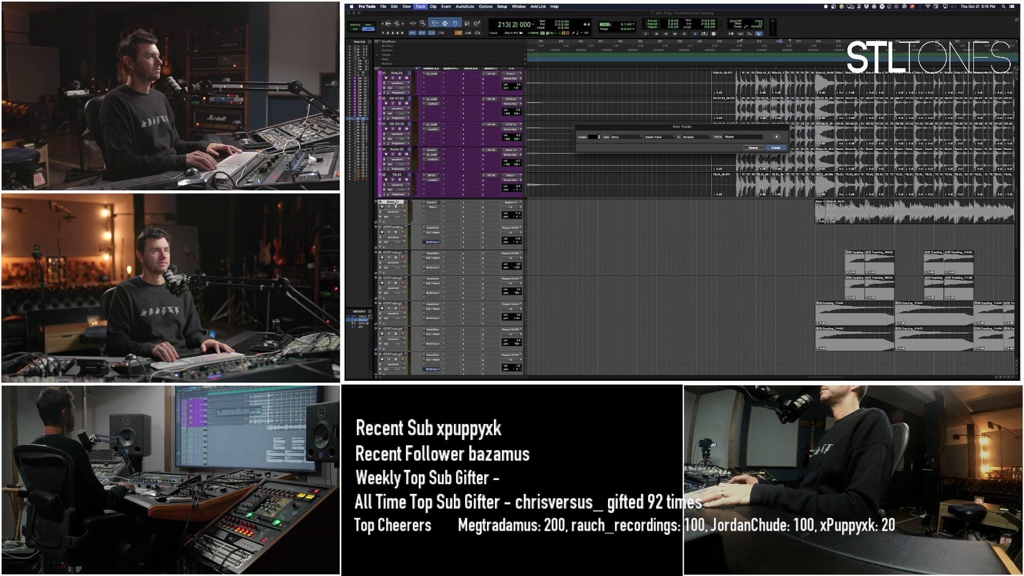
pyautogui.press('super+Up')
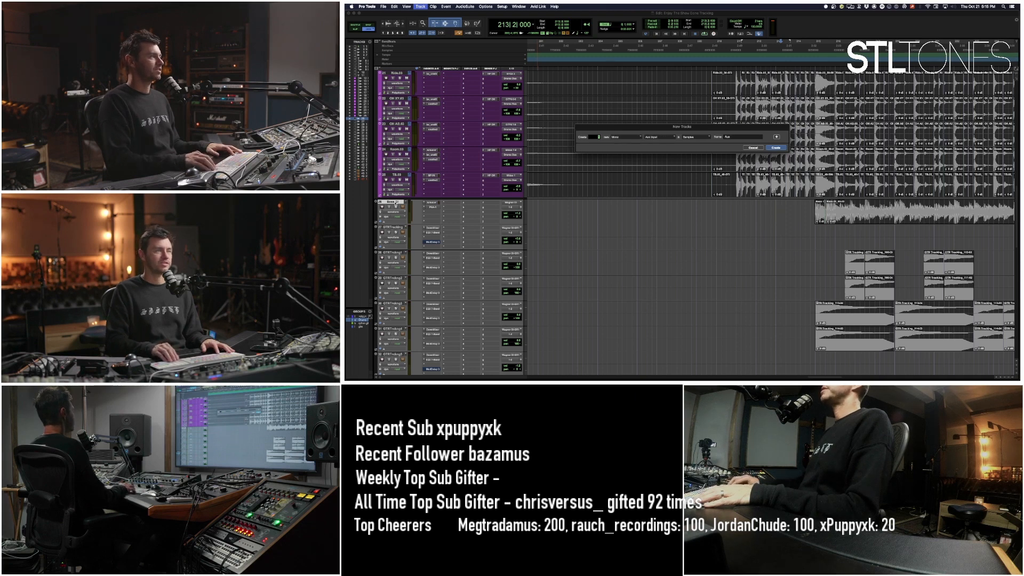
pyautogui.press('super+Up')
pyautogui.press('super+Up')
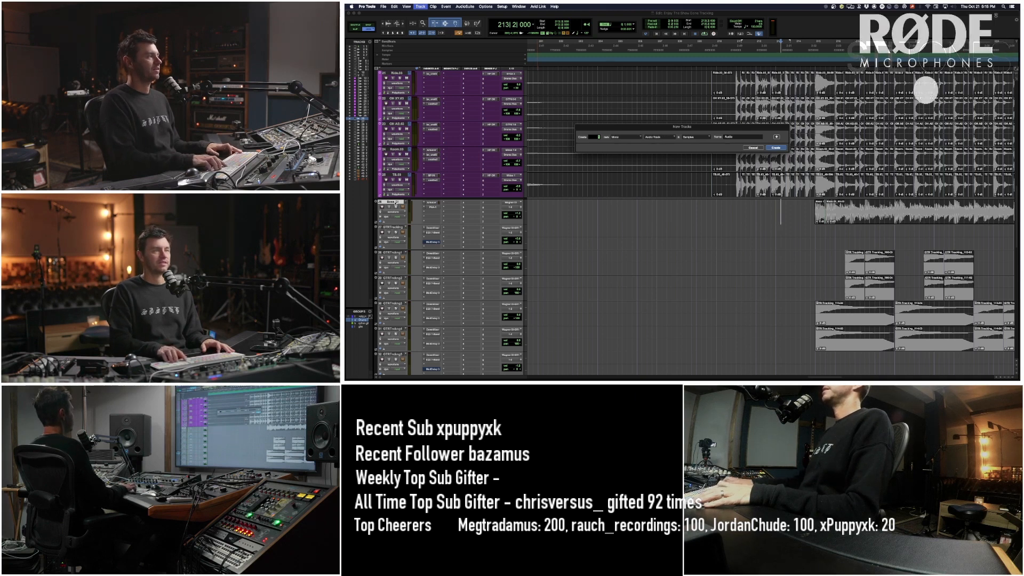
pyautogui.press('Return')
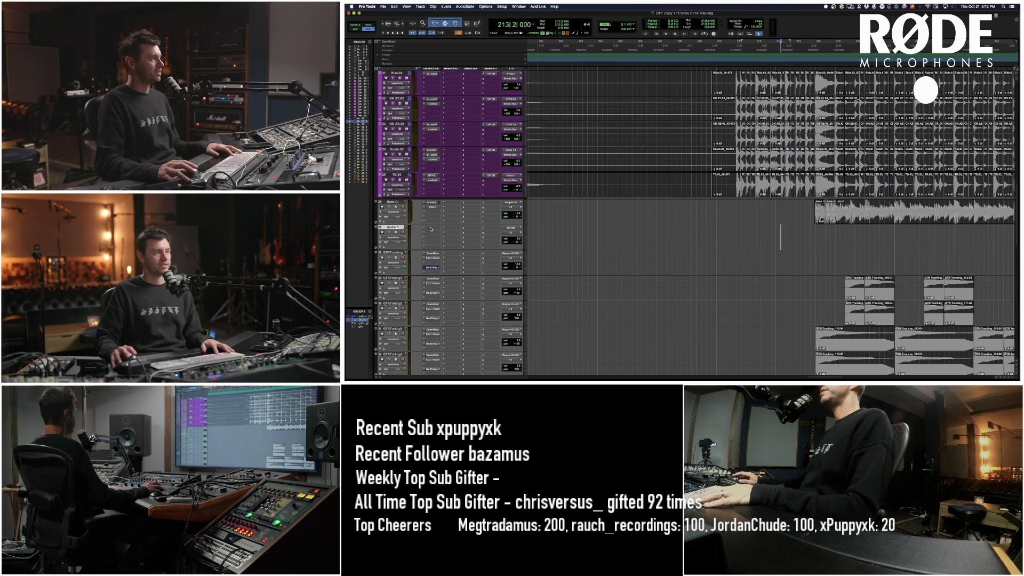
# - Insert Signal Generator in the new audio track's first insert slot and set it to pink noise
pyautogui.click(431, 230)
pyautogui.moveTo(448, 227)
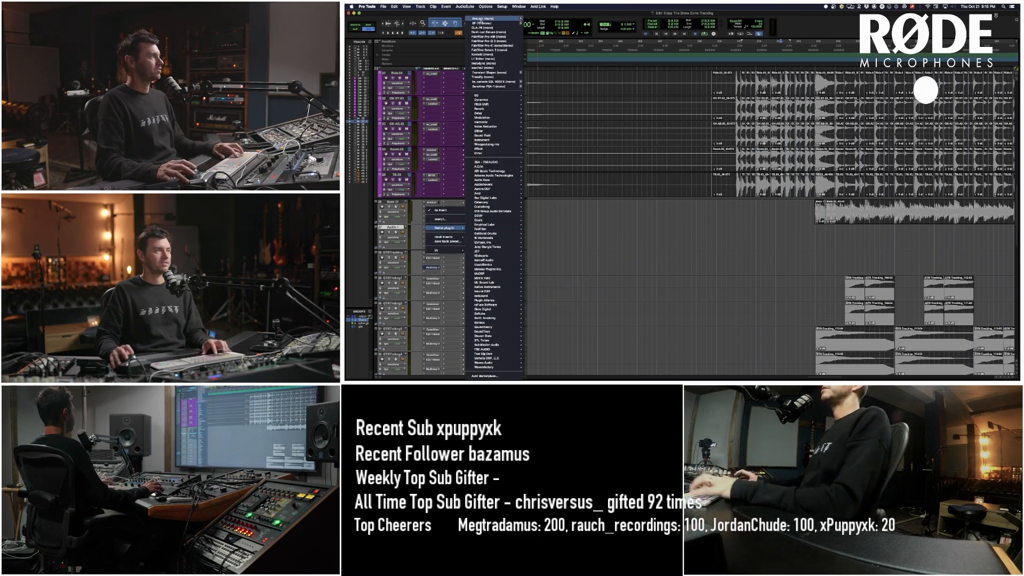
pyautogui.moveTo(488, 113)
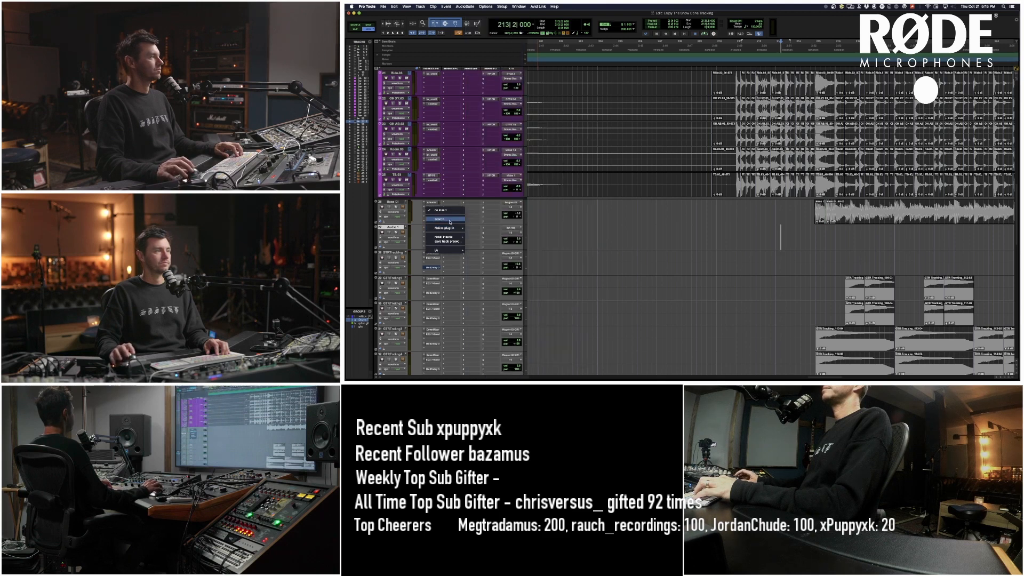
pyautogui.press('Escape')
pyautogui.click(448, 229)
pyautogui.write('sig')
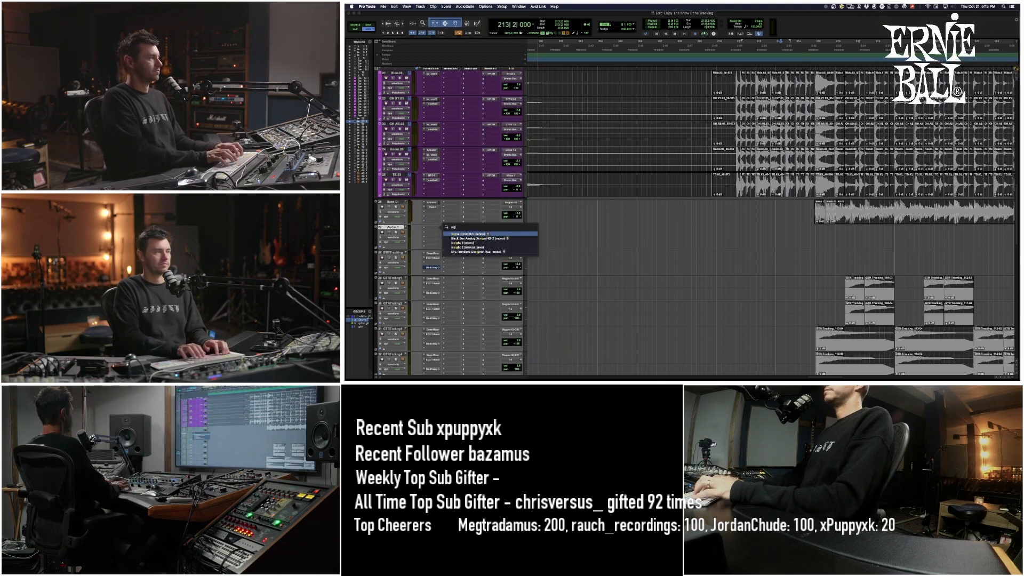
pyautogui.press('Return')
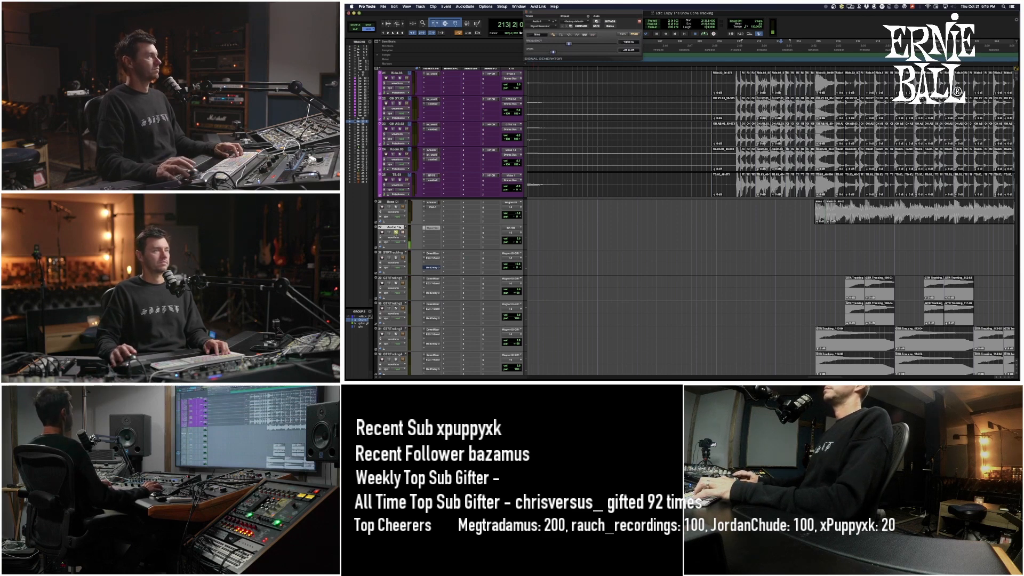
pyautogui.click(592, 35)
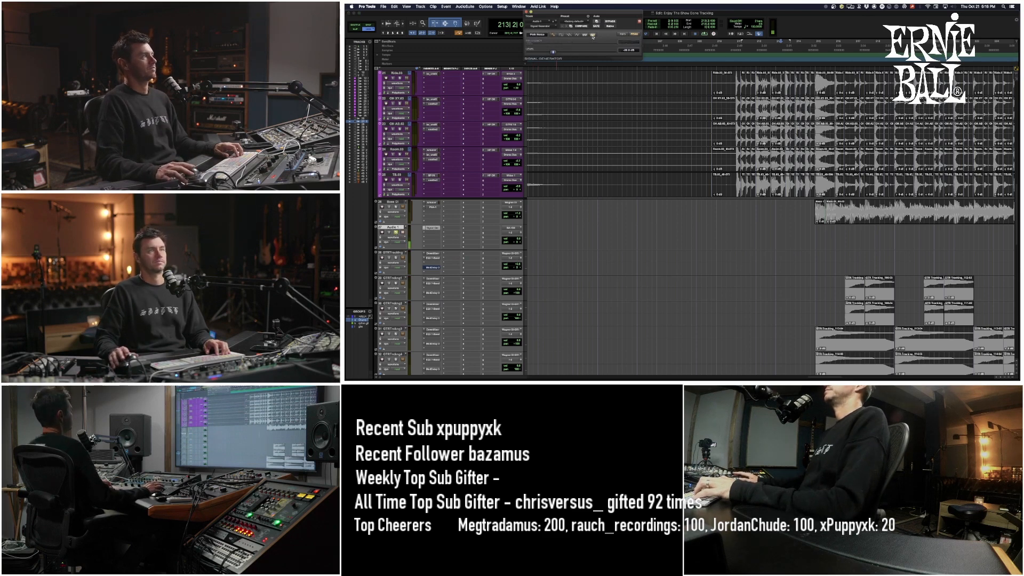
pyautogui.press('space')
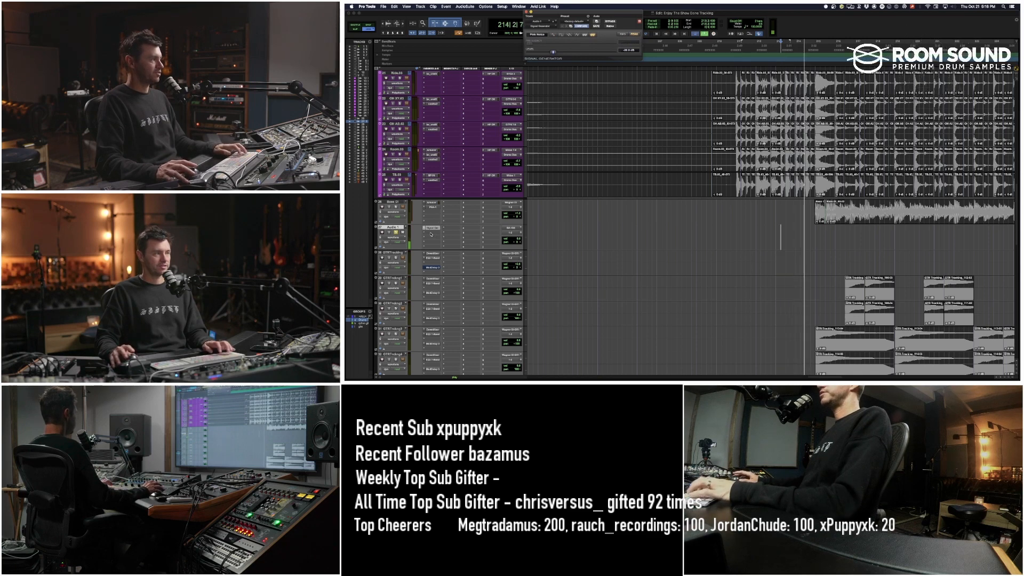
# - Insert the mono bx_console SSL 4000 E channel strip below Signal Generator on the new audio track
pyautogui.click(437, 221)
pyautogui.moveTo(446, 232)
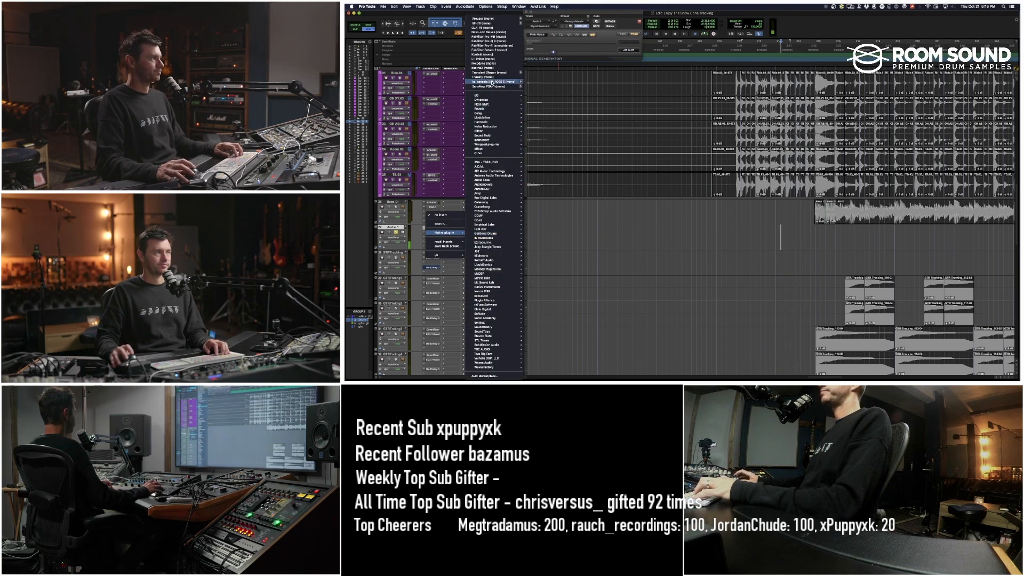
pyautogui.click(491, 82)
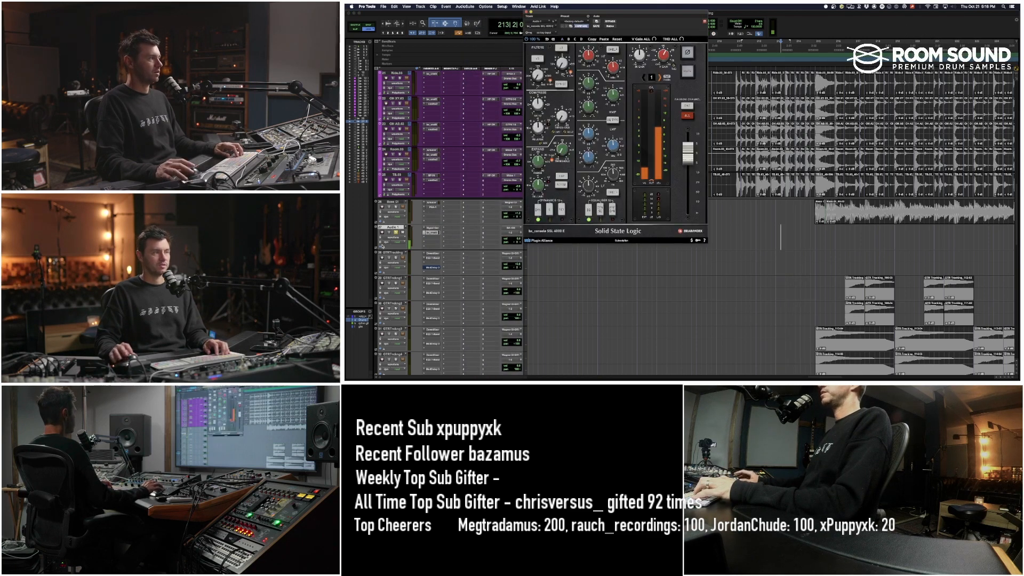
# - Insert FabFilter Pro-Q 3 after the SSL channel strip and move its window clear of the track inserts
pyautogui.click(431, 238)
pyautogui.moveTo(445, 237)
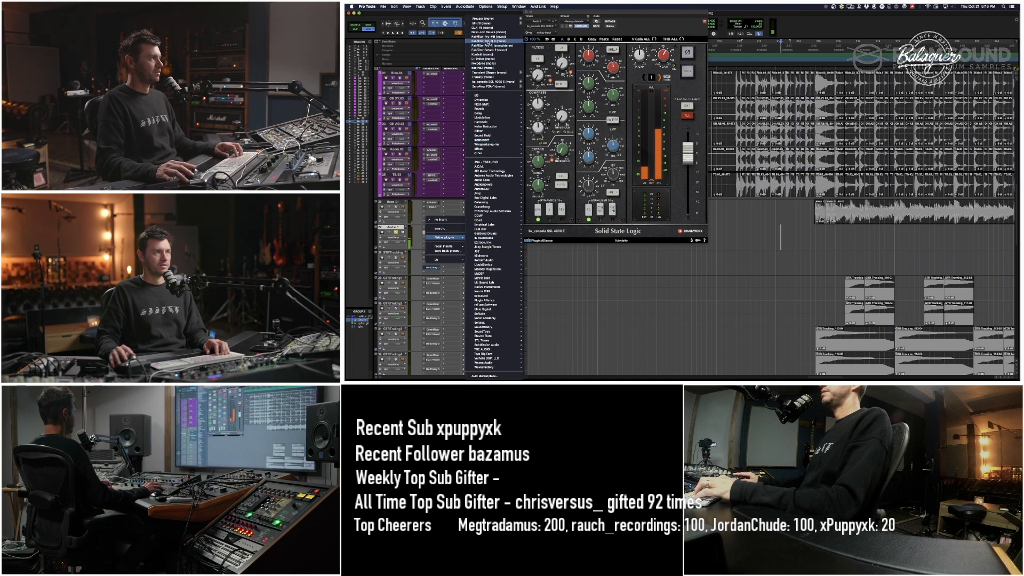
pyautogui.click(488, 40)
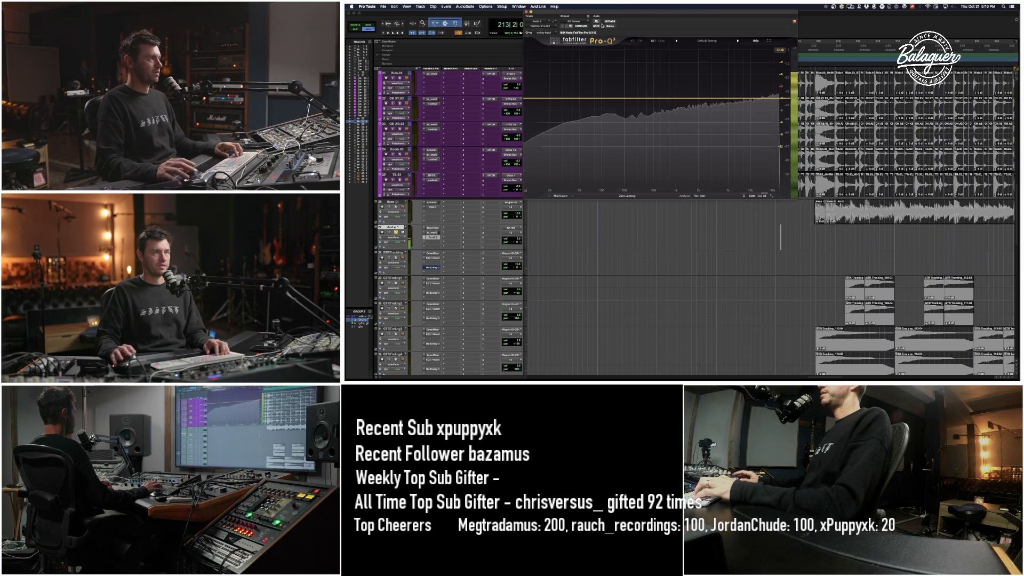
pyautogui.moveTo(601, 12); pyautogui.dragTo(769, 6)
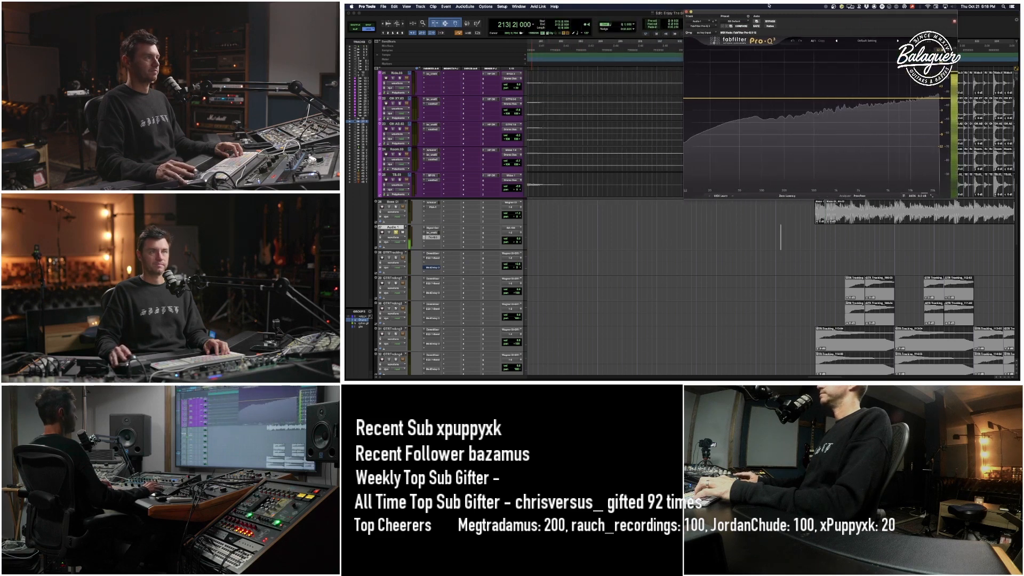
# - Set the Pro-Q 3 spectrum analyzer tilt to 3 dB/oct
pyautogui.click(857, 196)
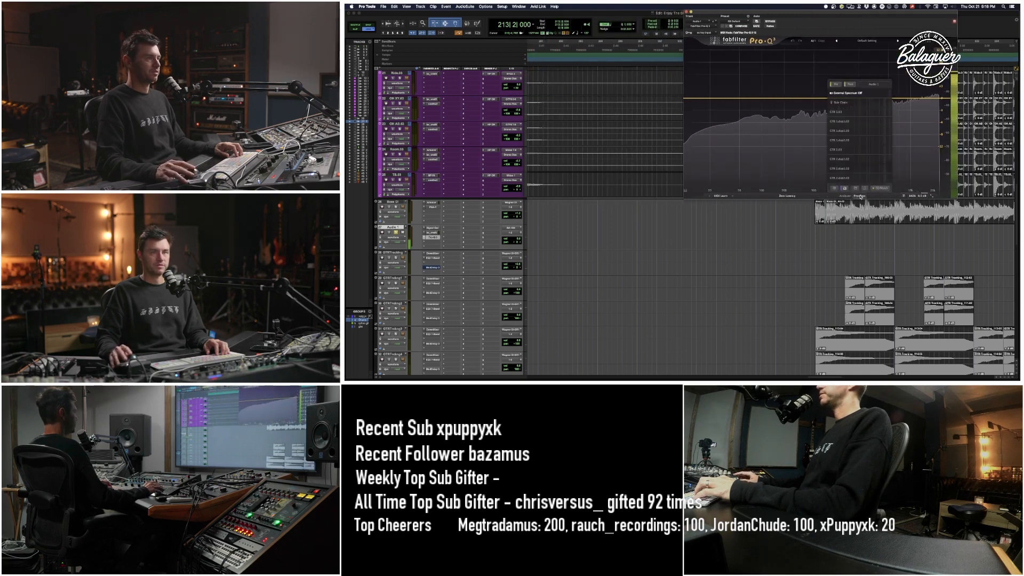
pyautogui.click(869, 179)
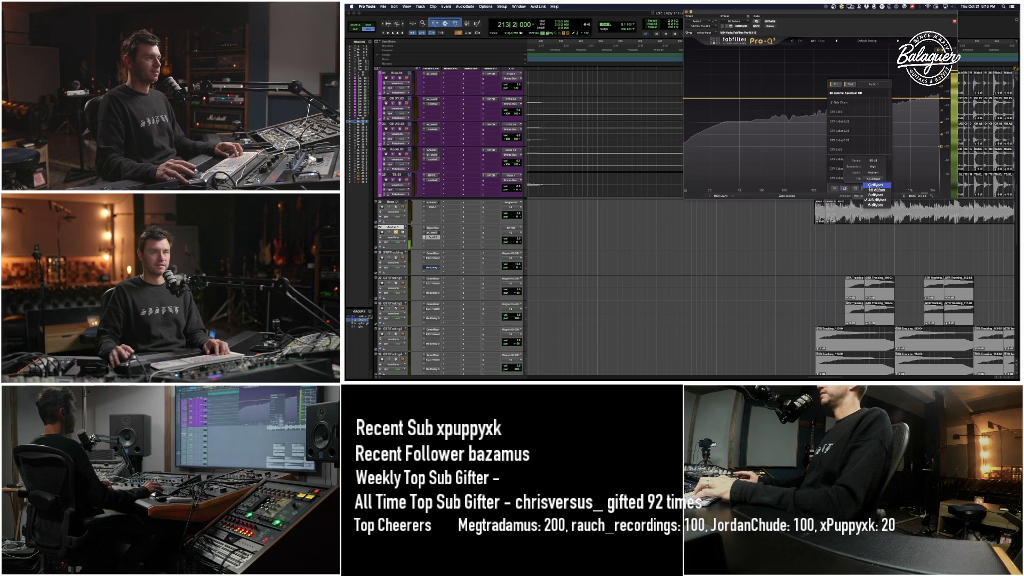
pyautogui.click(872, 195)
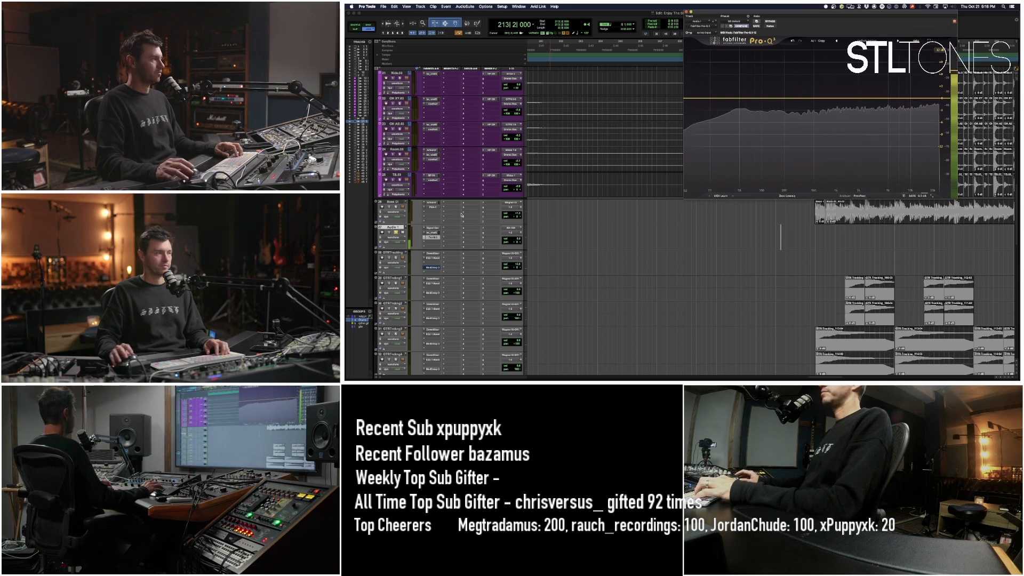
# - Open the SSL 4000 E channel strip again and arrange its window side by side with Pro-Q 3
pyautogui.click(432, 232)
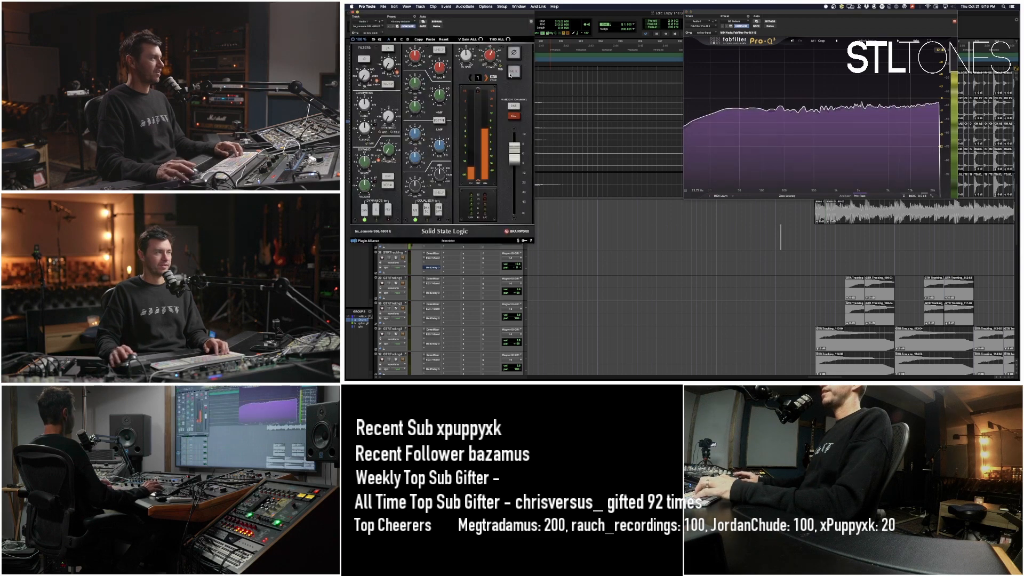
pyautogui.moveTo(477, 15); pyautogui.dragTo(621, 15)
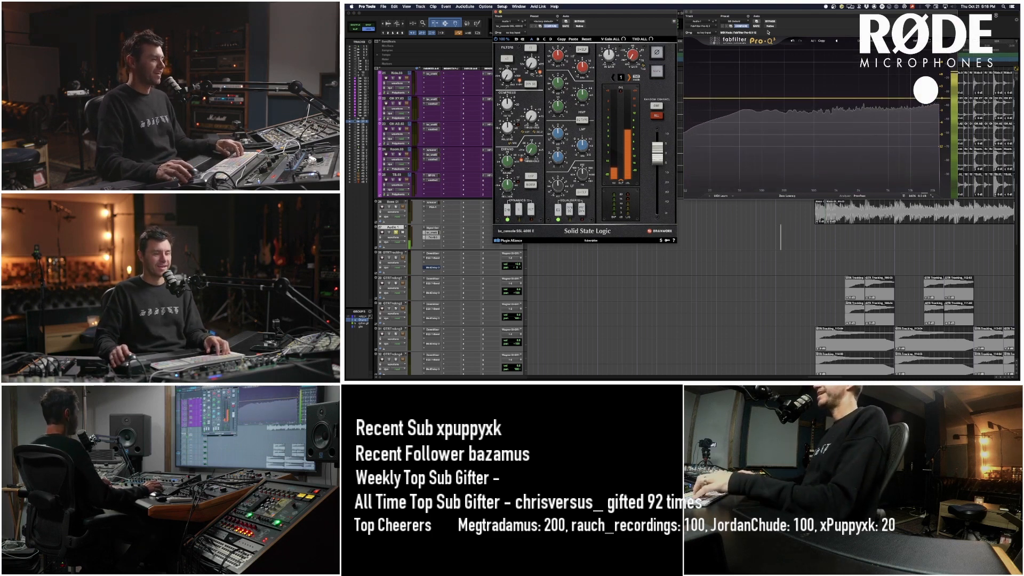
pyautogui.moveTo(557, 15)
pyautogui.mouseDown()
pyautogui.moveTo(647, 131)
pyautogui.moveTo(585, 108)
pyautogui.moveTo(553, 16)
pyautogui.moveTo(562, 15)
pyautogui.mouseUp()
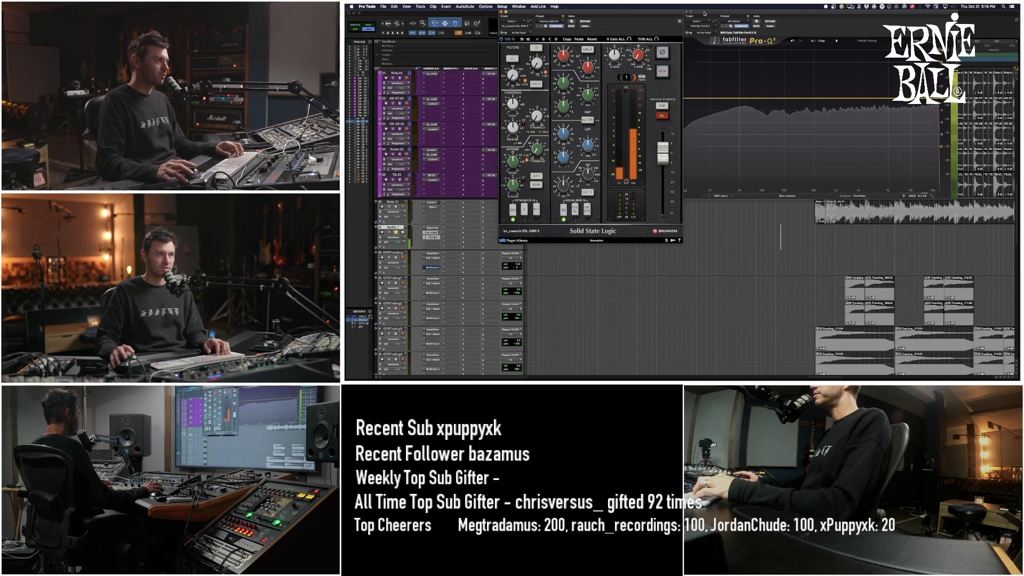
pyautogui.moveTo(704, 14); pyautogui.dragTo(765, 106)
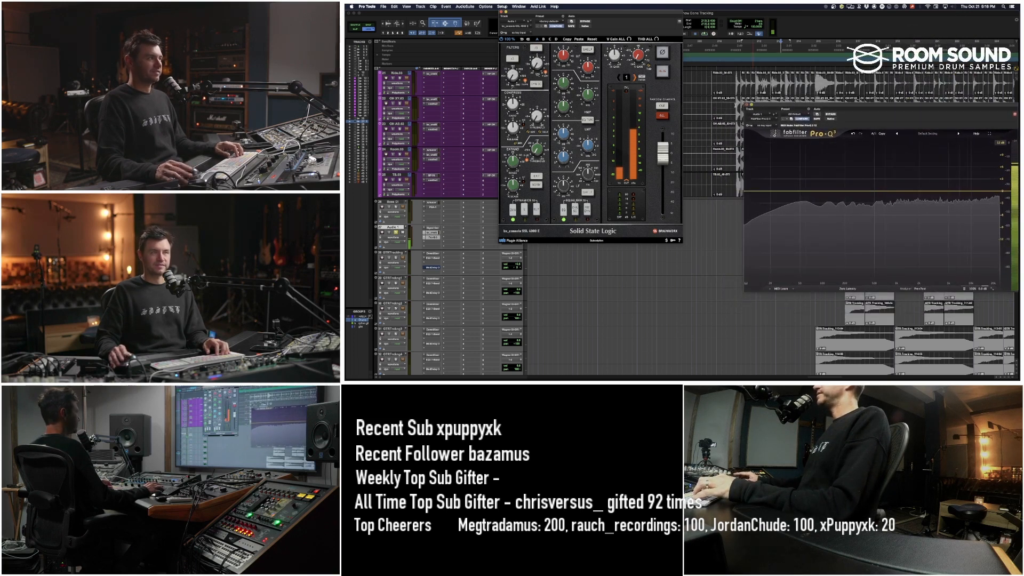
pyautogui.moveTo(578, 14); pyautogui.dragTo(632, 105)
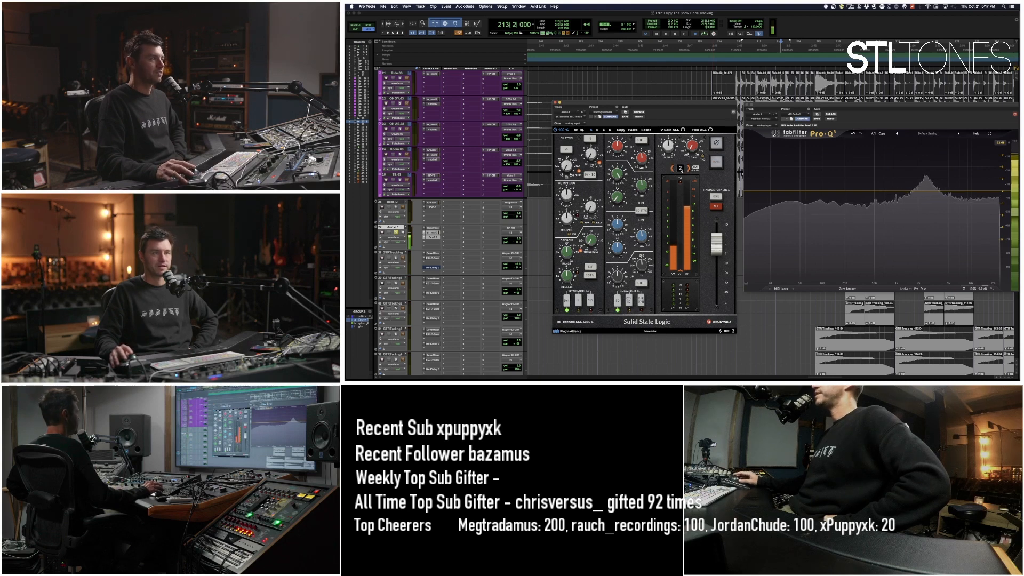
# - Step the SSL 4000 E to channel 12 and mark the boosted spectrum peak with a Pro-Q 3 band, resetting the band's gain
pyautogui.click(688, 168)
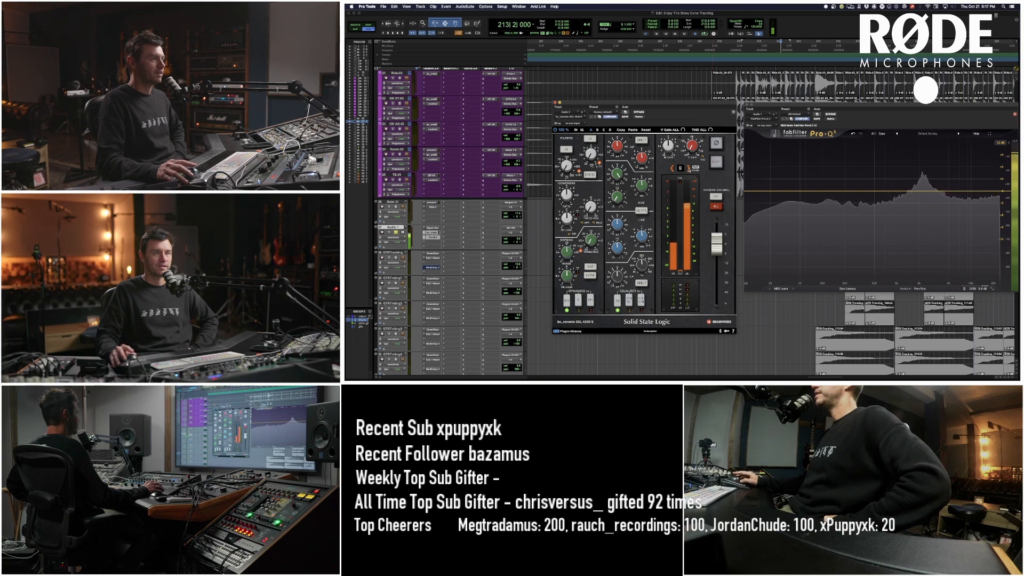
pyautogui.click(689, 169)
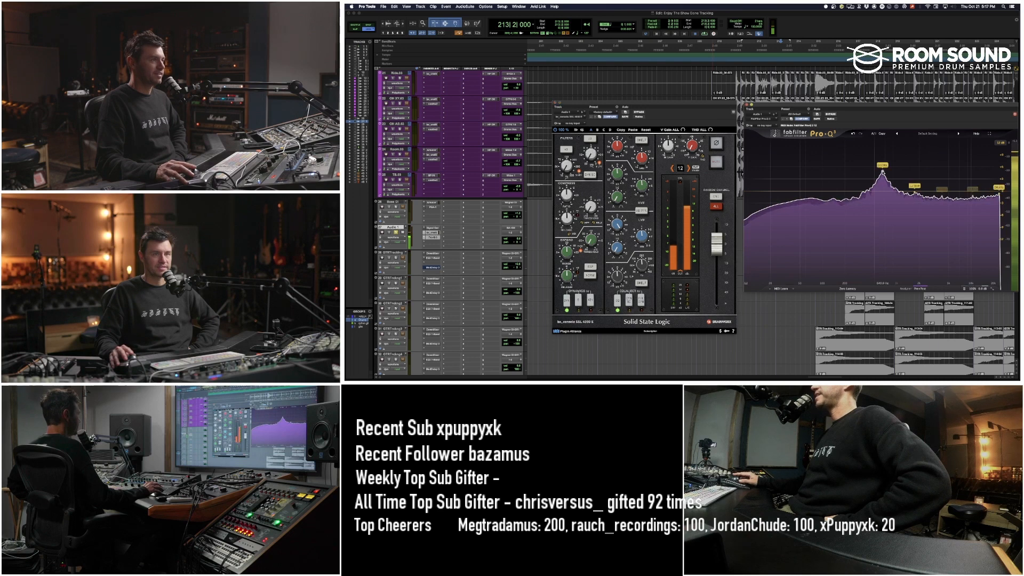
pyautogui.click(882, 168)
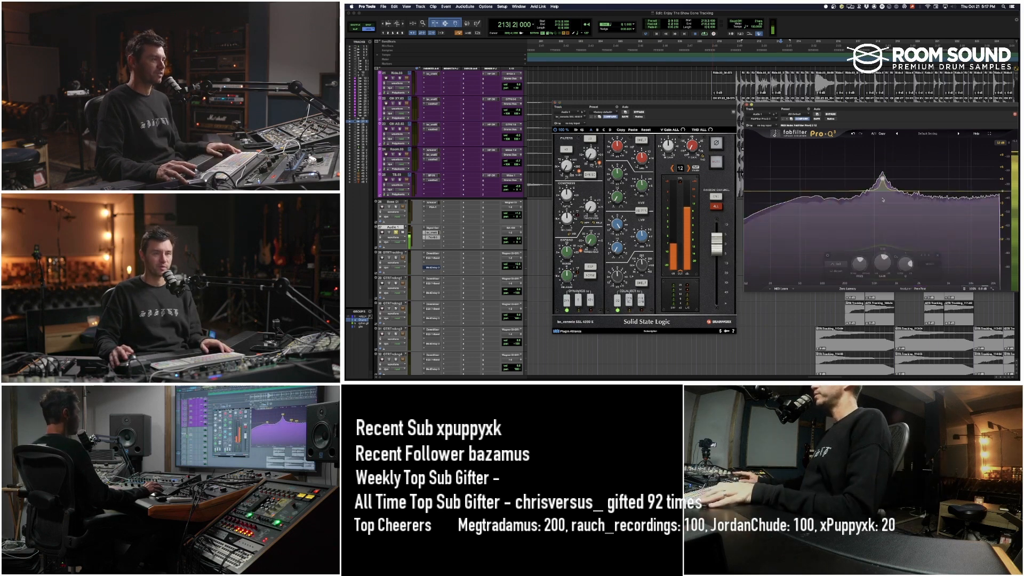
pyautogui.keyDown('alt'); pyautogui.click(881, 265); pyautogui.keyUp('alt')
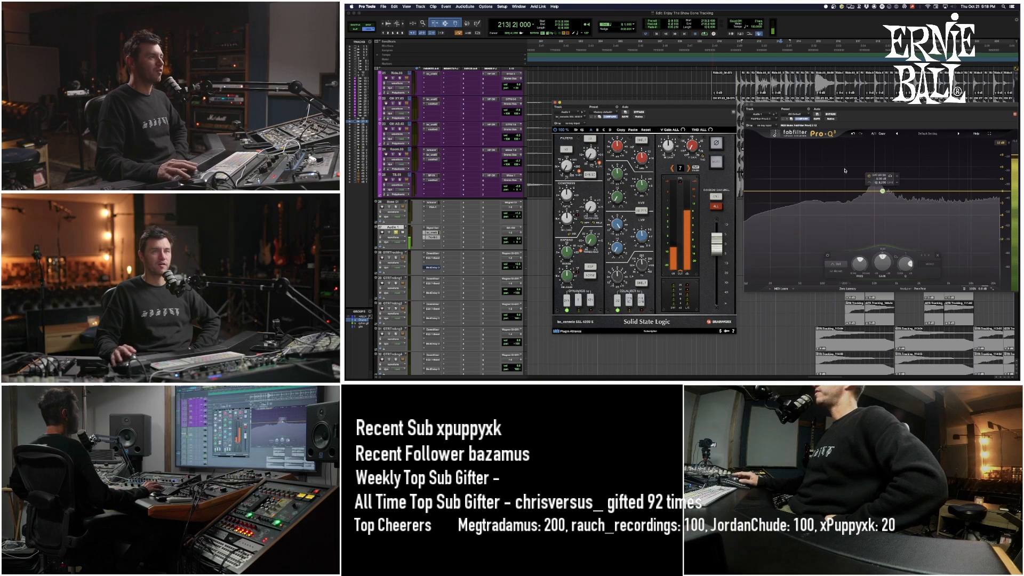
# - Remove the Pro-Q 3 band, step the SSL 4000 E through channels 1, 5 and 6 to compare their spectrum peaks, and stop playback
pyautogui.click(938, 256)
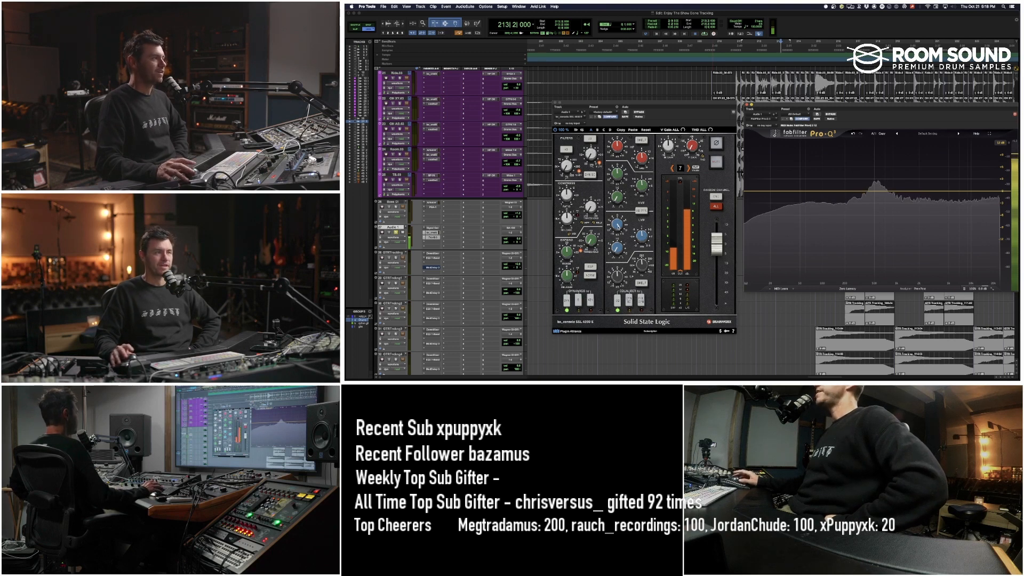
pyautogui.click(618, 226)
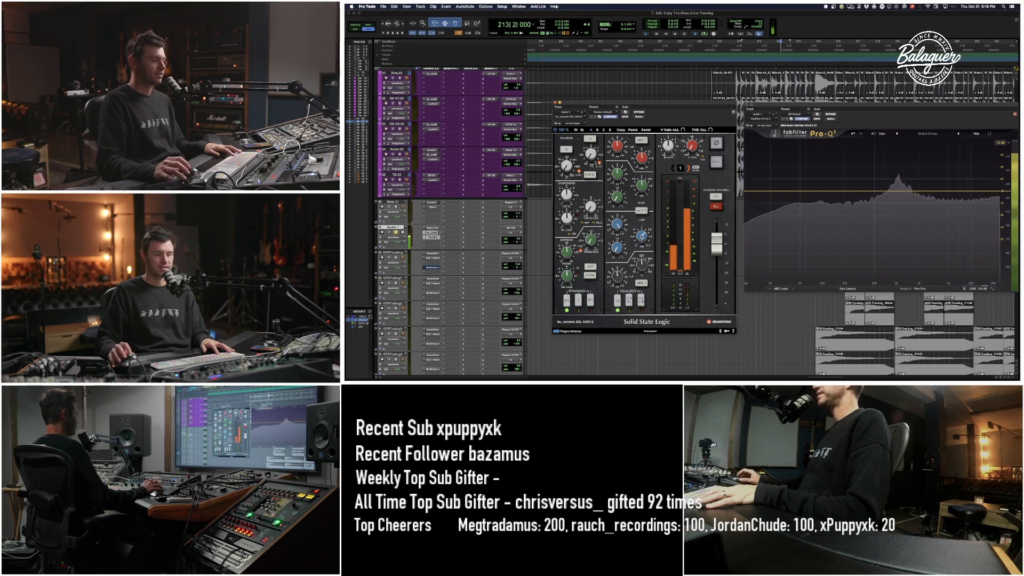
pyautogui.click(687, 168)
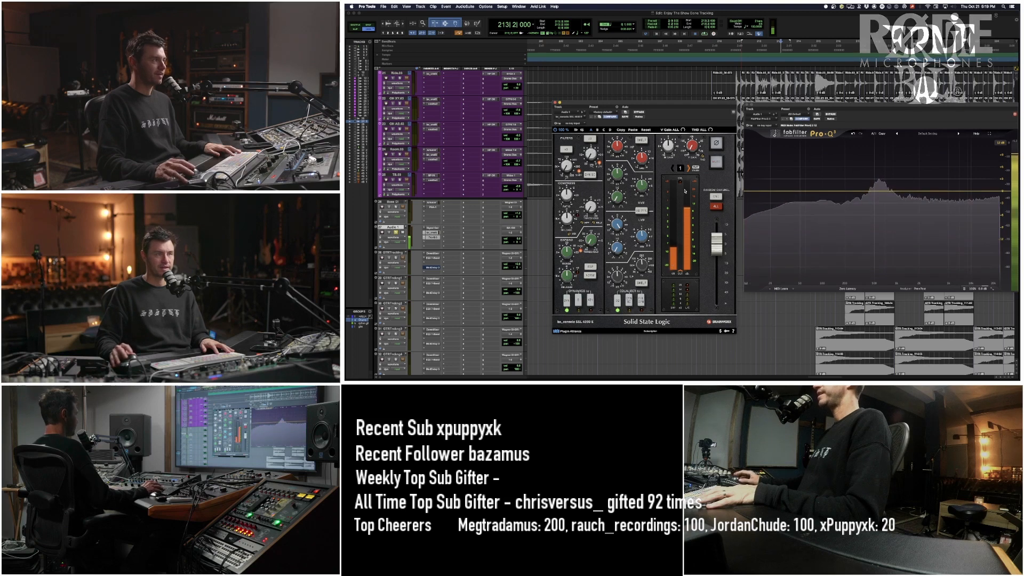
pyautogui.click(688, 168)
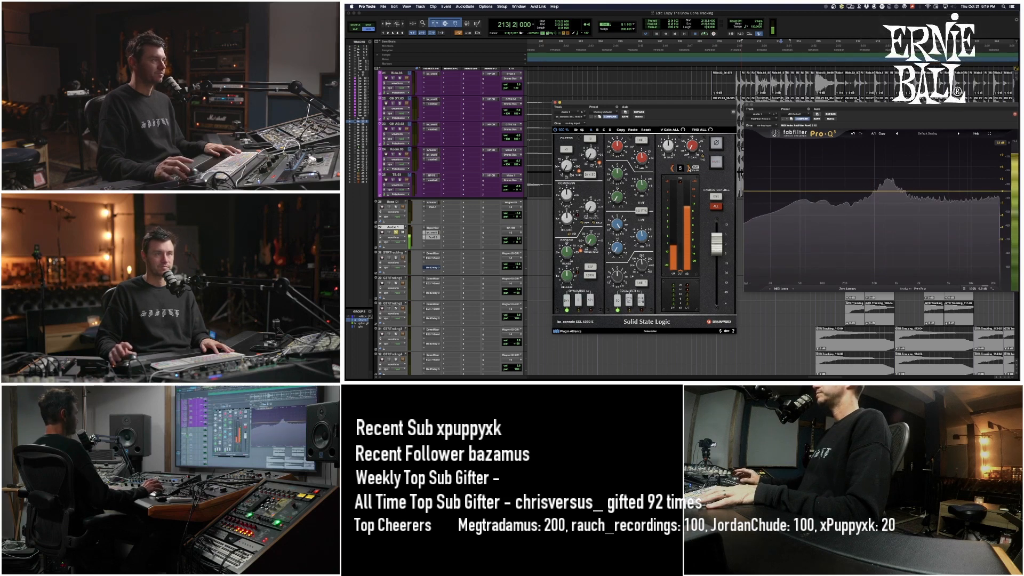
pyautogui.click(689, 168)
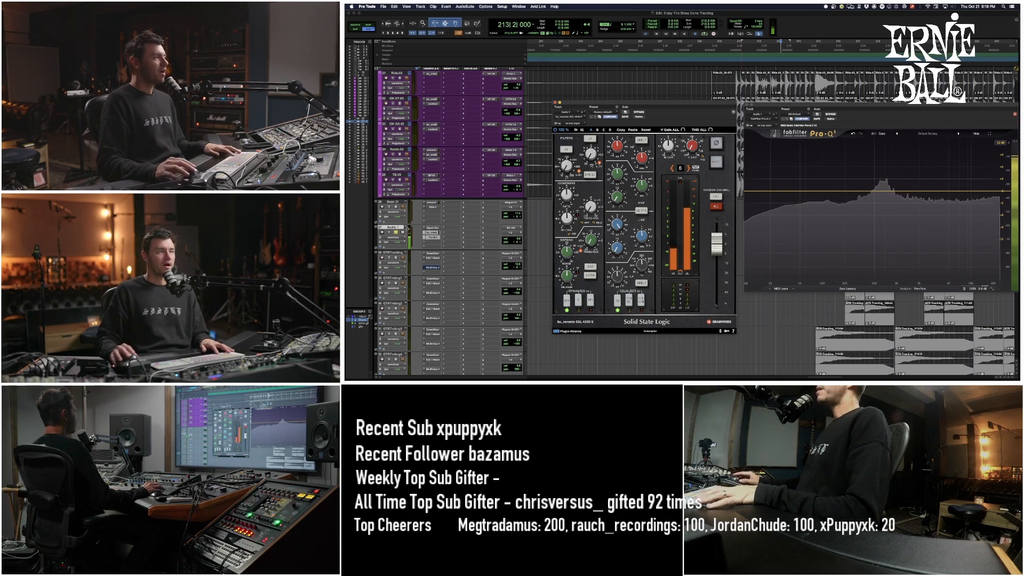
pyautogui.press('space')
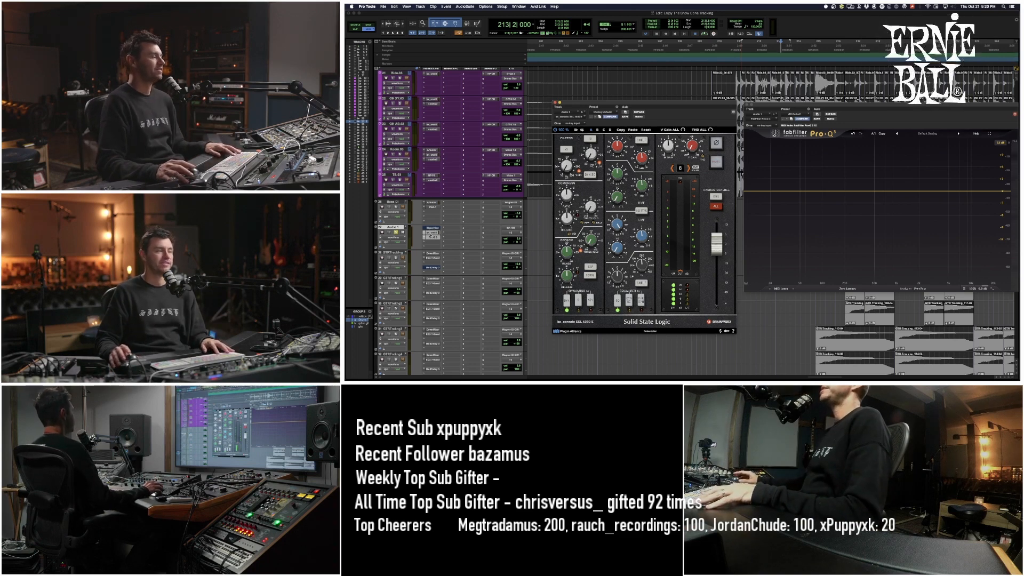
# - Remove the Pro-Q 3 and SSL 4000 E inserts from the test audio track, and delete the track
pyautogui.click(424, 238)
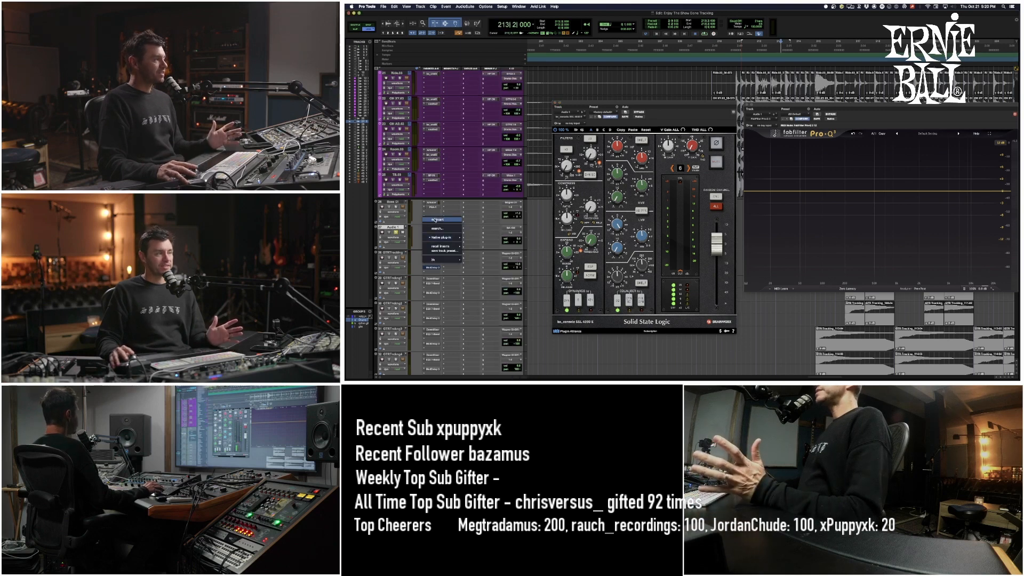
pyautogui.click(430, 219)
pyautogui.click(423, 233)
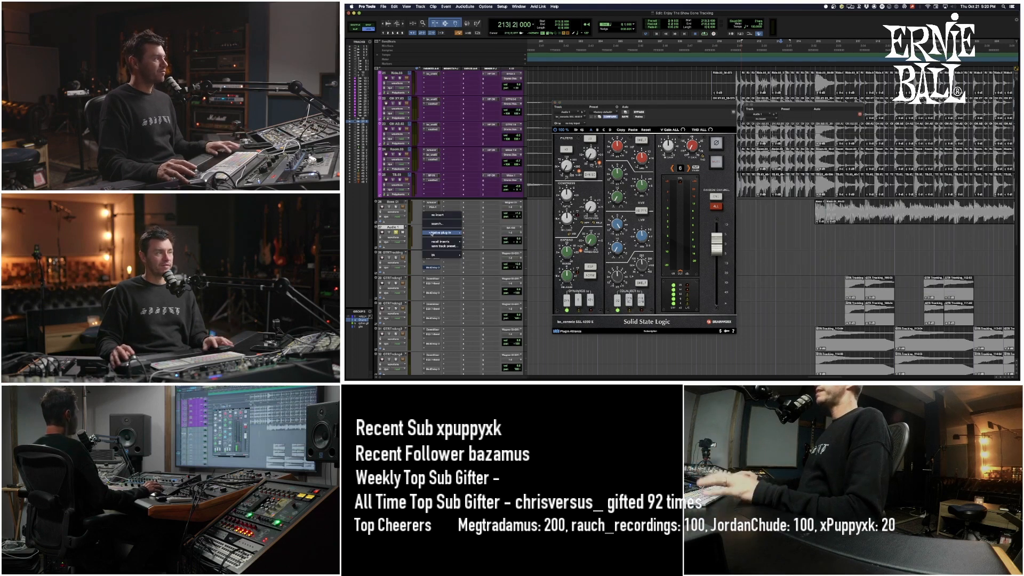
pyautogui.click(435, 215)
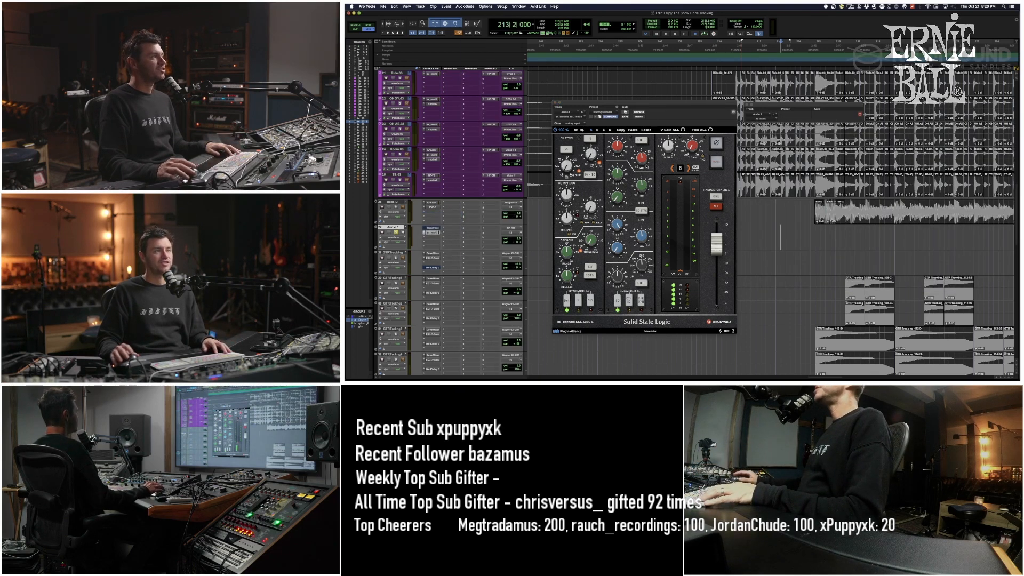
pyautogui.click(425, 229)
pyautogui.click(435, 214)
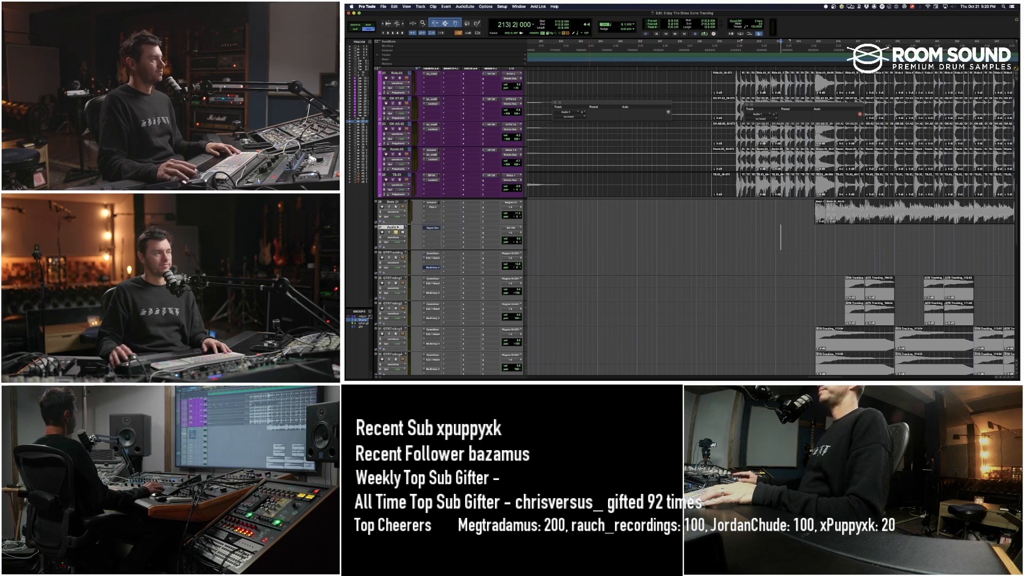
pyautogui.rightClick(394, 227)
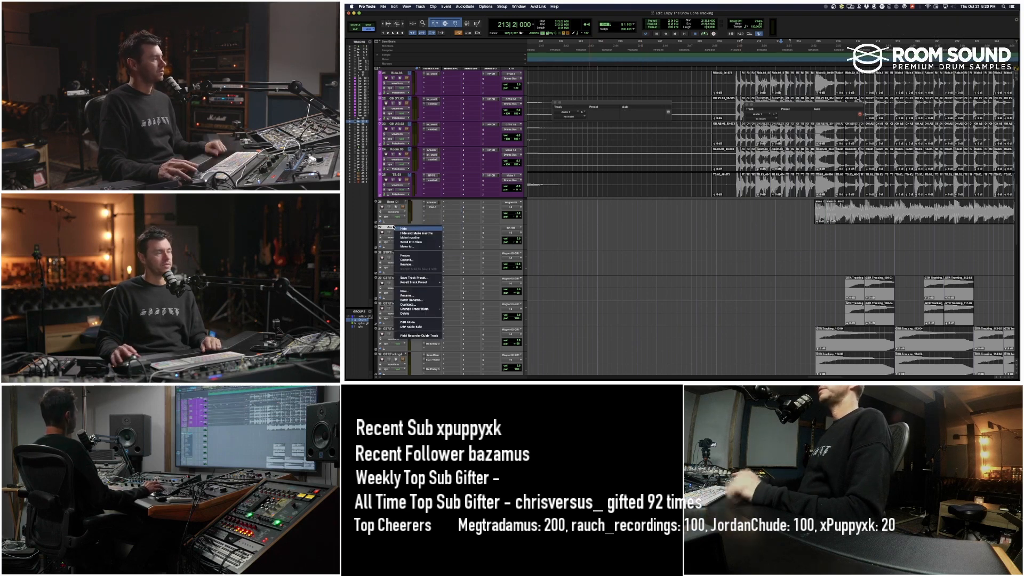
pyautogui.click(413, 314)
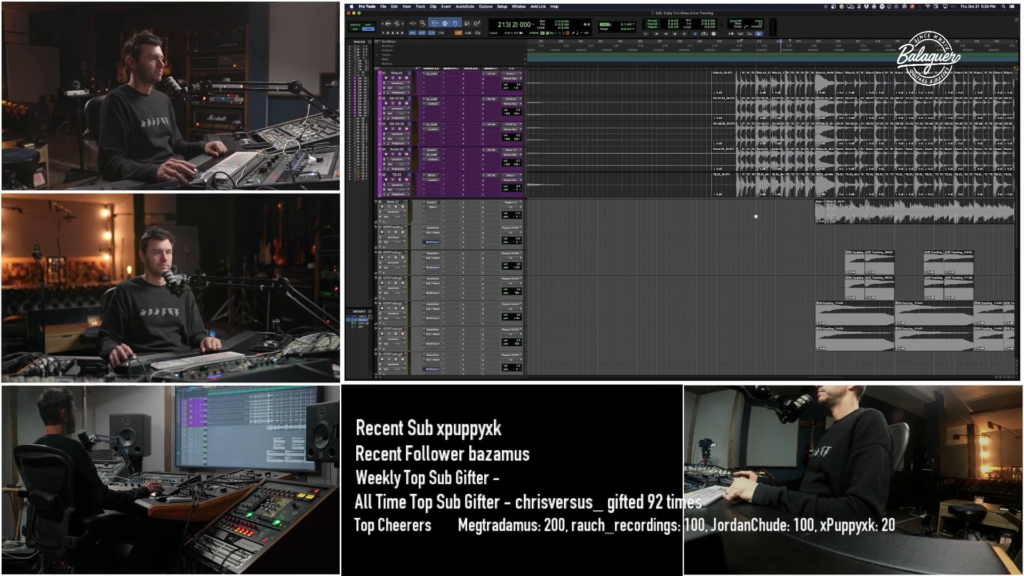
# - Create a new mono audio track directly below the Bass DI track
pyautogui.click(737, 207)
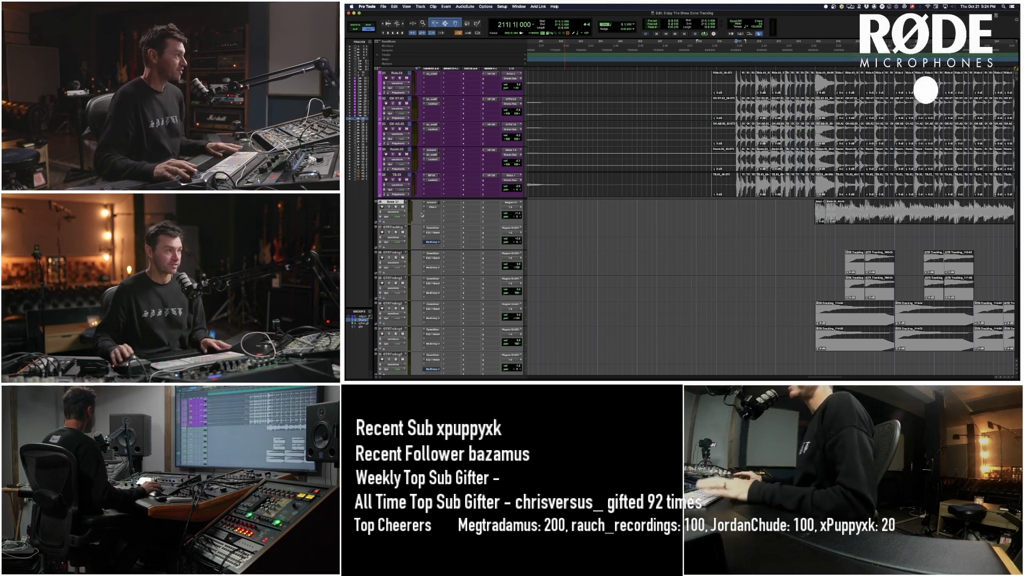
pyautogui.press('super+shift+n')
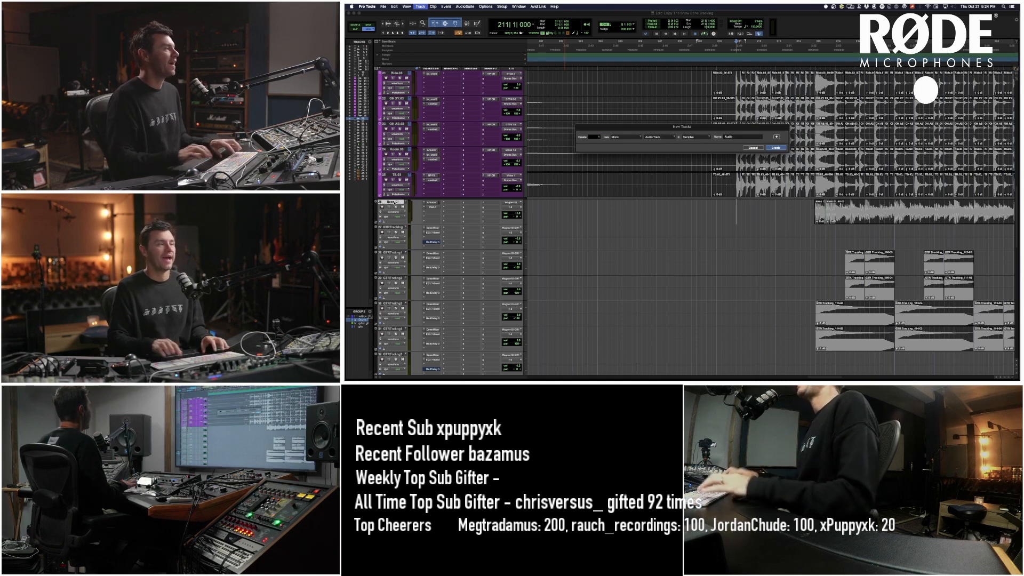
pyautogui.press('Return')
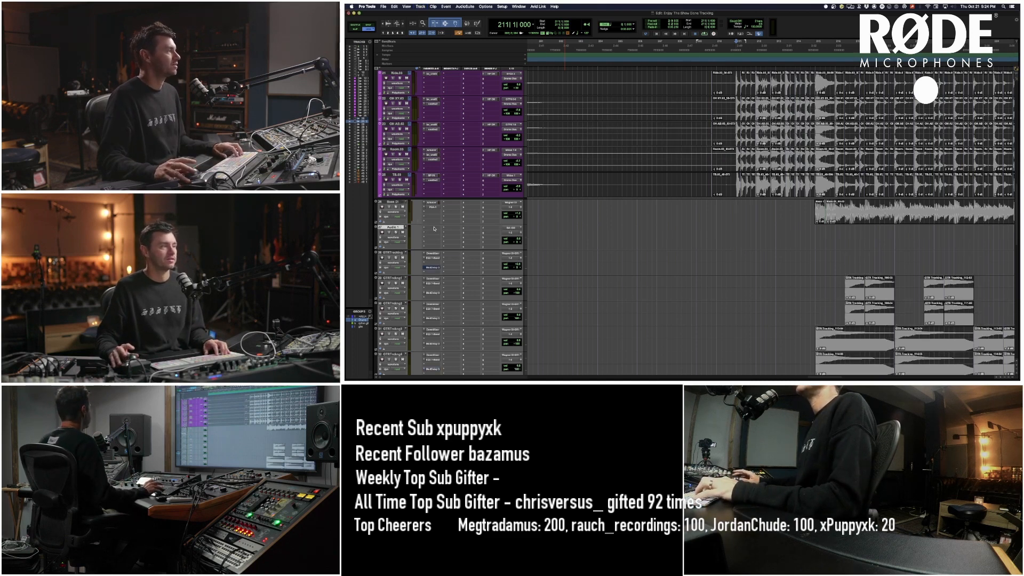
# - Search the plug-ins for "ssl", insert the SSL E-Channel on the new Audio 1 track, and reposition its window
pyautogui.click(434, 229)
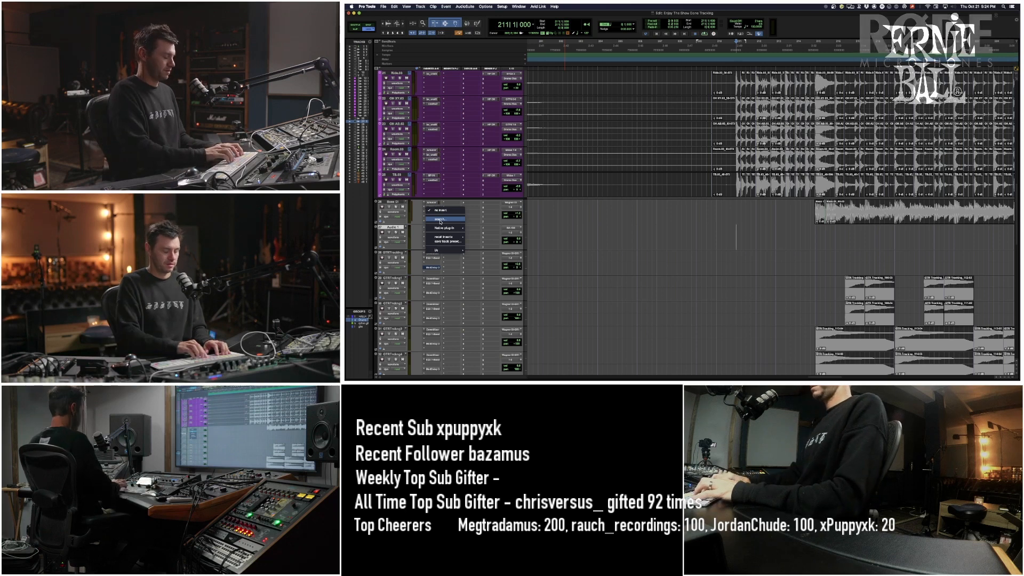
pyautogui.click(440, 220)
pyautogui.write('ssl')
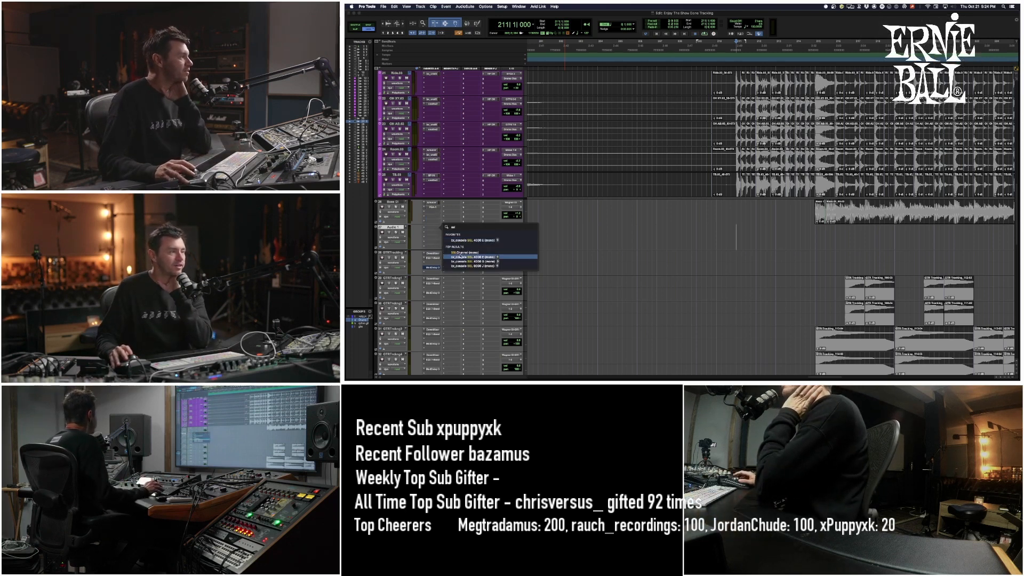
pyautogui.click(460, 256)
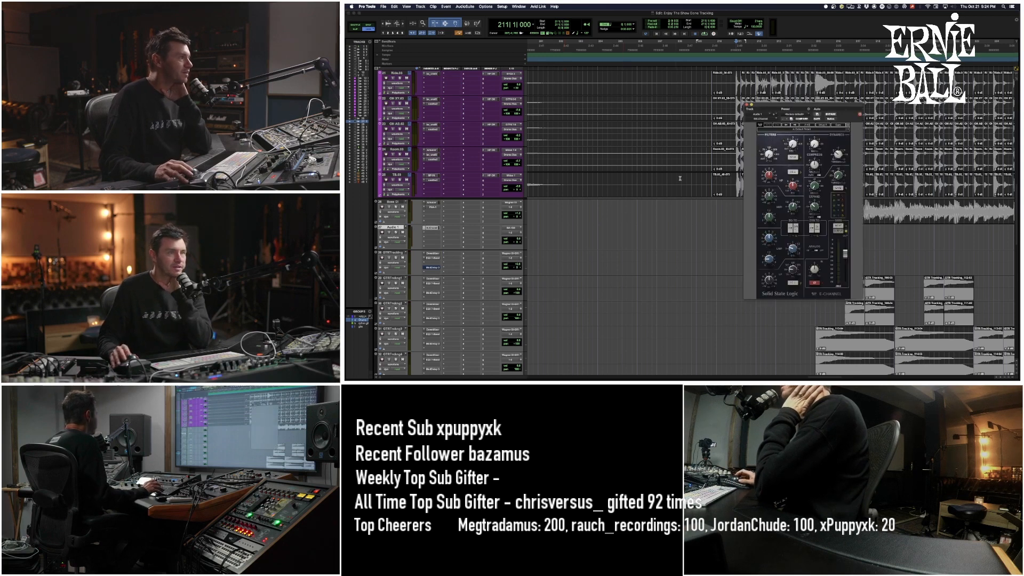
pyautogui.moveTo(777, 105); pyautogui.dragTo(788, 80)
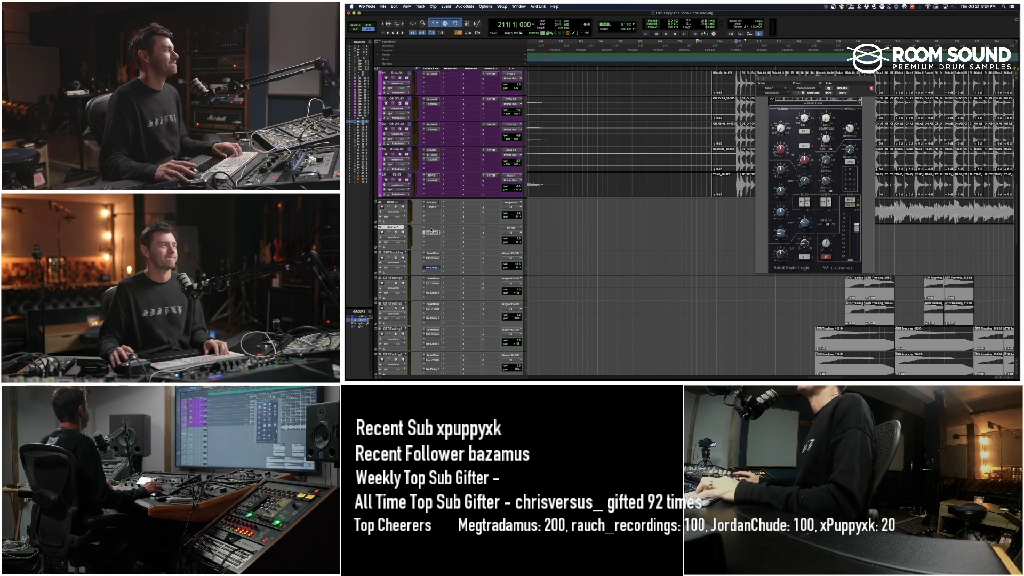
# - Search for "sig", insert the Signal Generator ahead of the SSL E-Channel on Audio 1, and move its window aside
pyautogui.click(431, 232)
pyautogui.moveTo(503, 231)
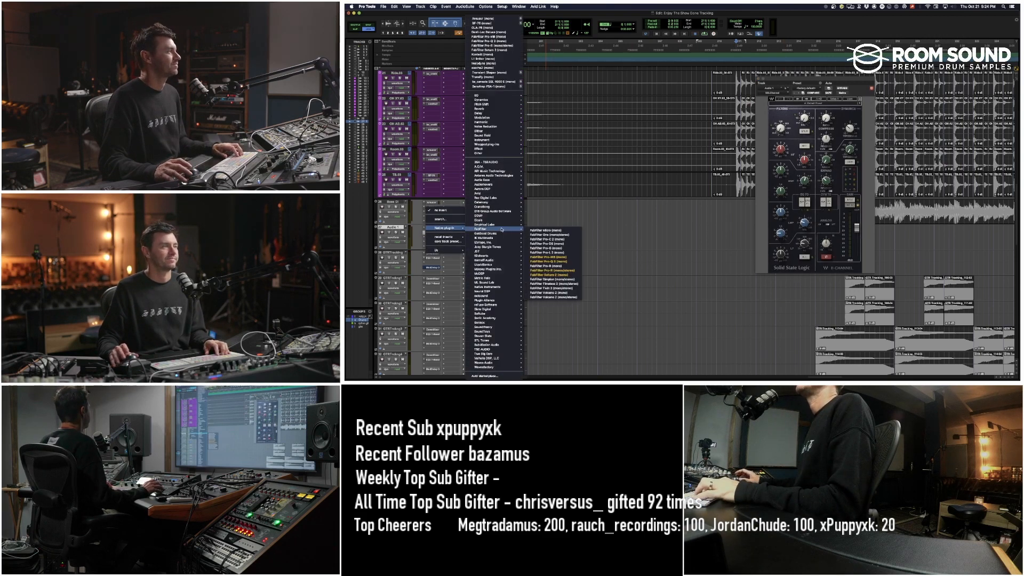
pyautogui.click(440, 219)
pyautogui.write('sig')
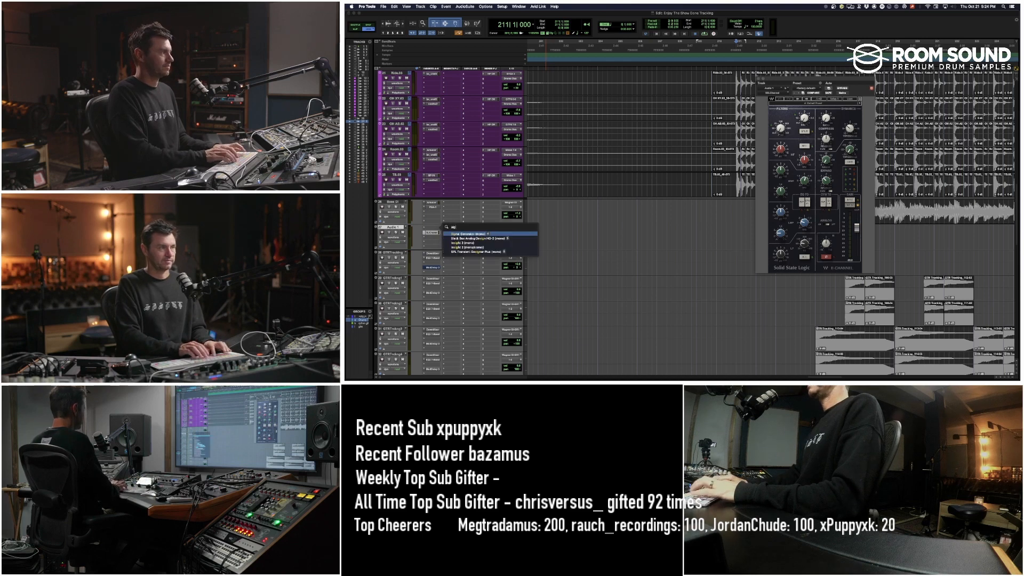
pyautogui.press('Return')
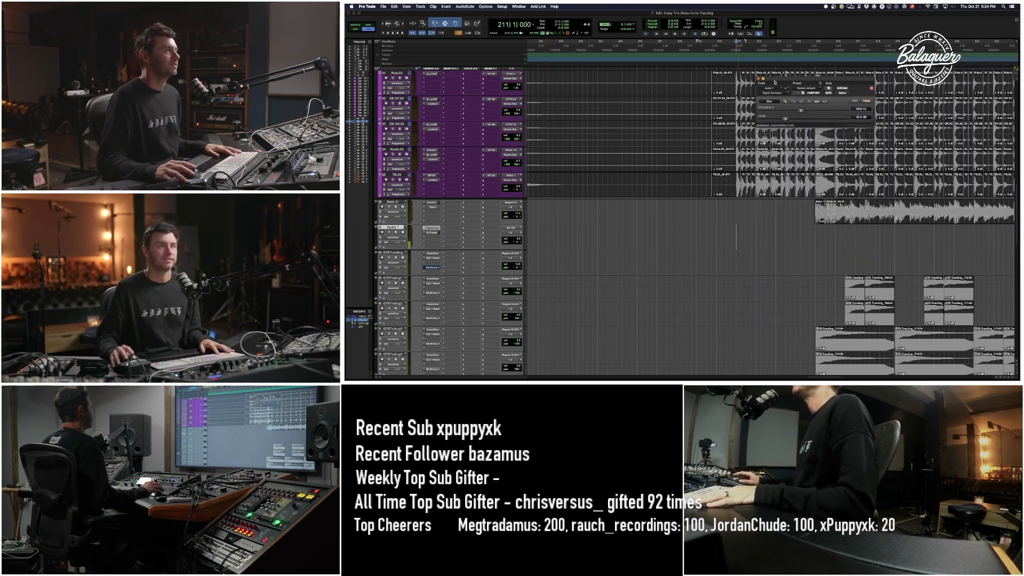
pyautogui.moveTo(775, 80); pyautogui.dragTo(660, 78)
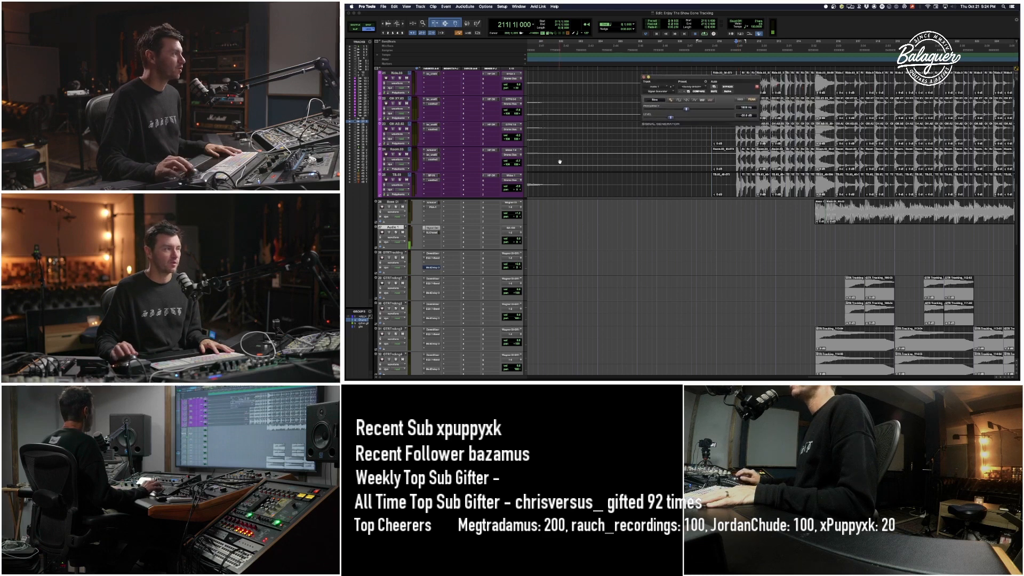
# - Mute the Audio 1 track and insert FabFilter Pro-Q 3 in a slot after the SSL E-Channel
pyautogui.click(432, 233)
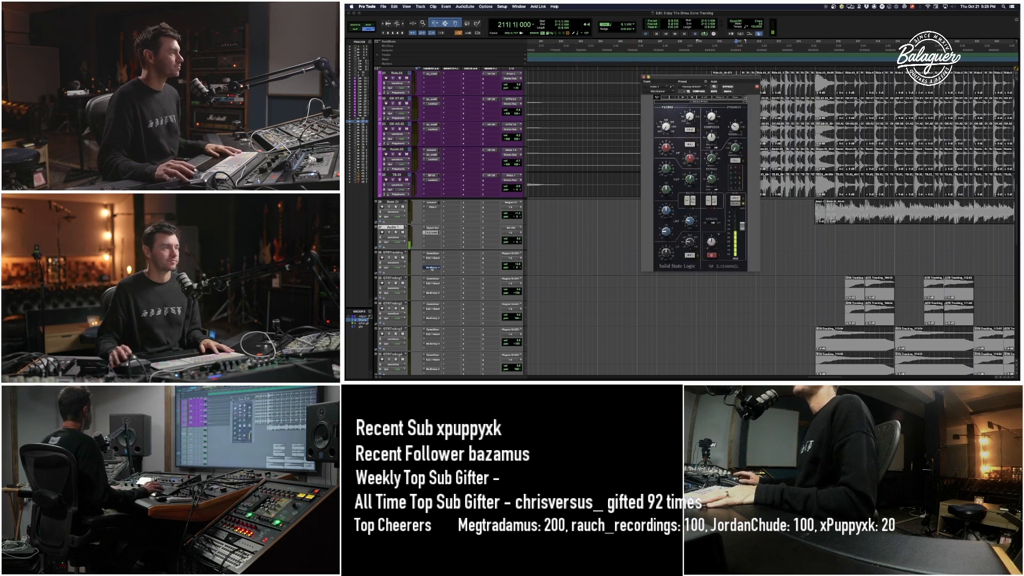
pyautogui.click(433, 238)
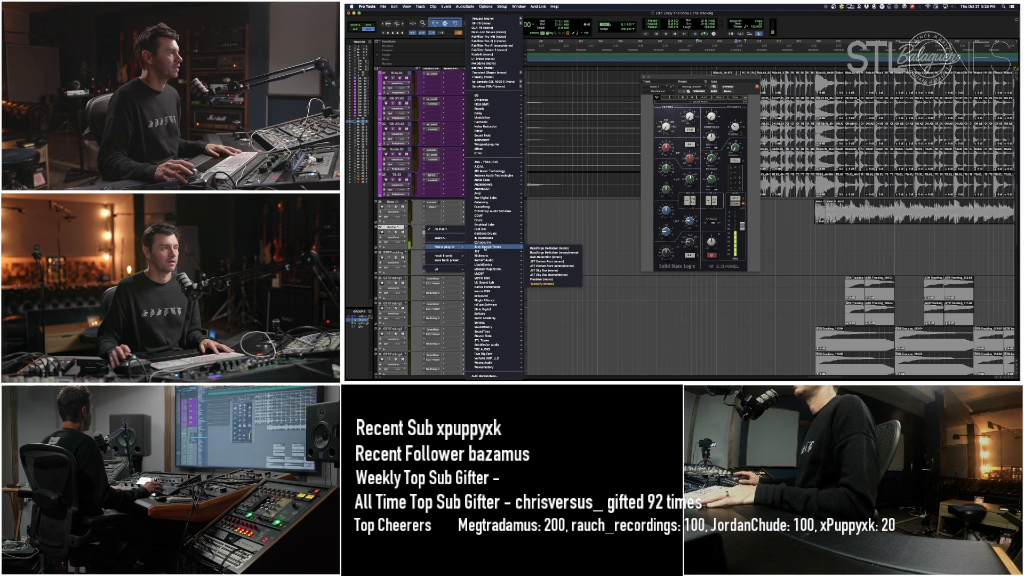
pyautogui.click(399, 240)
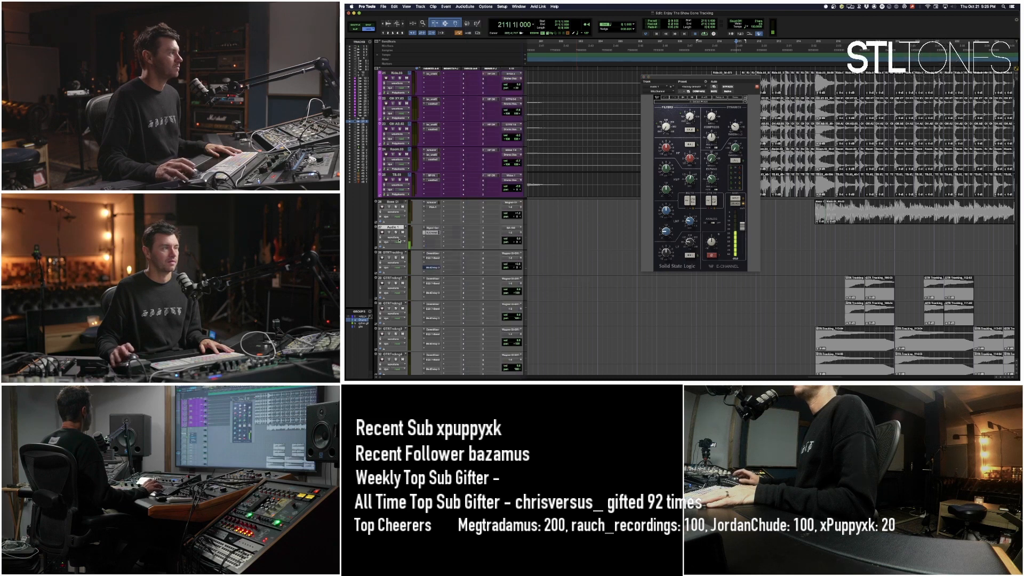
pyautogui.click(432, 248)
pyautogui.moveTo(437, 247)
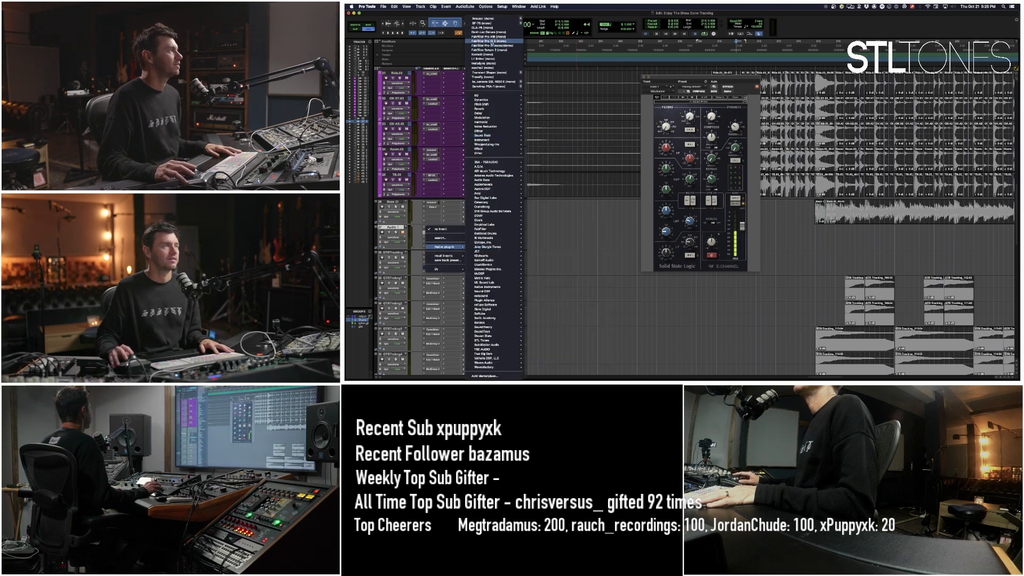
pyautogui.click(492, 41)
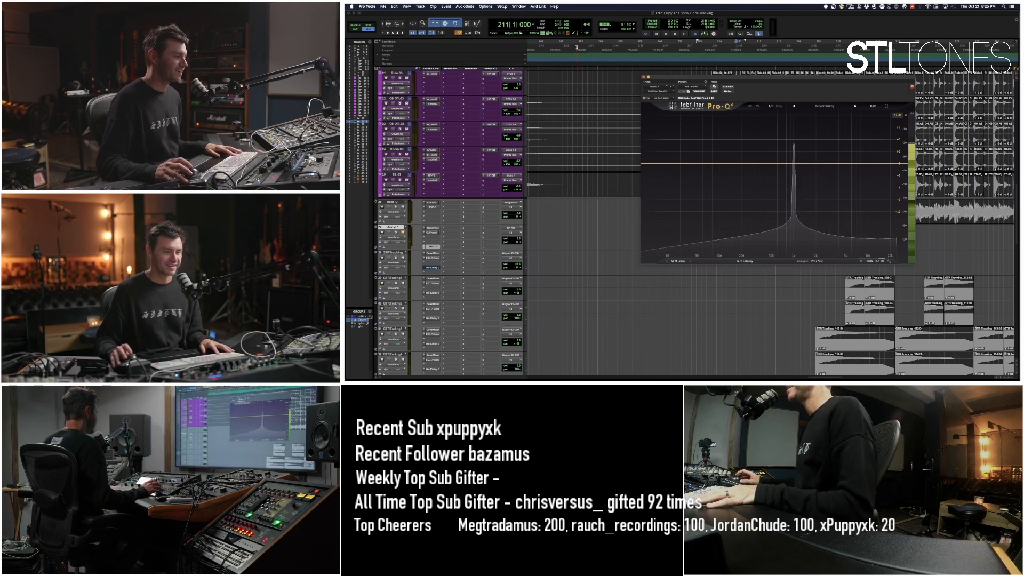
# - Move the Pro-Q 3 window clear of the track inserts and open the SSL E-Channel window beside it
pyautogui.moveTo(691, 78); pyautogui.dragTo(748, 164)
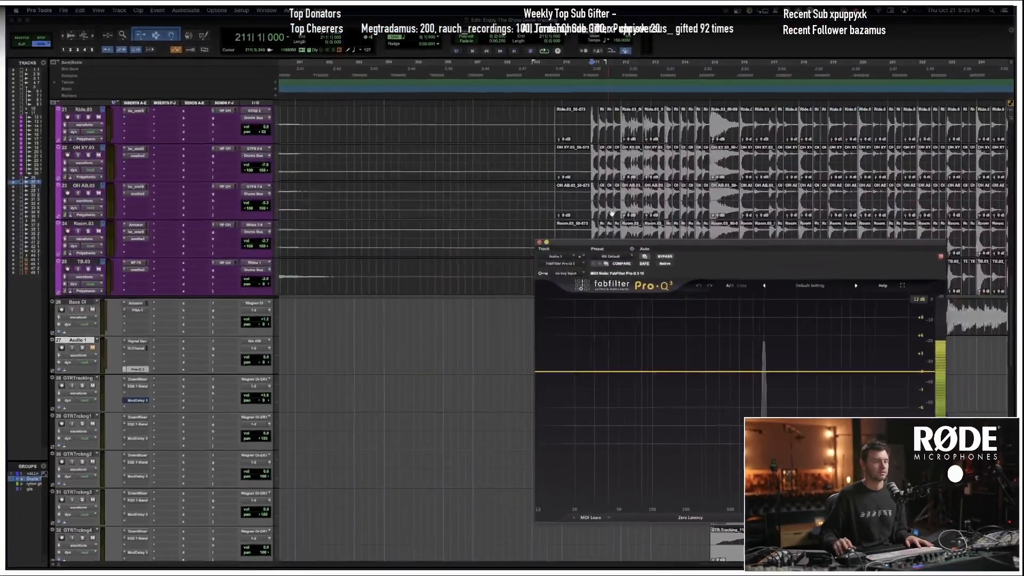
pyautogui.moveTo(791, 246); pyautogui.dragTo(853, 136)
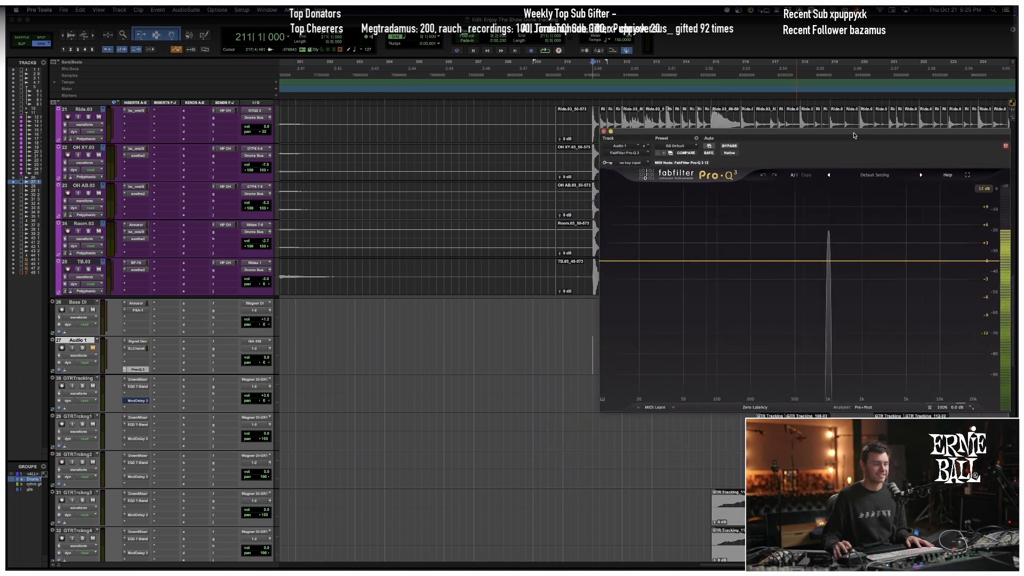
pyautogui.moveTo(854, 136); pyautogui.dragTo(852, 135)
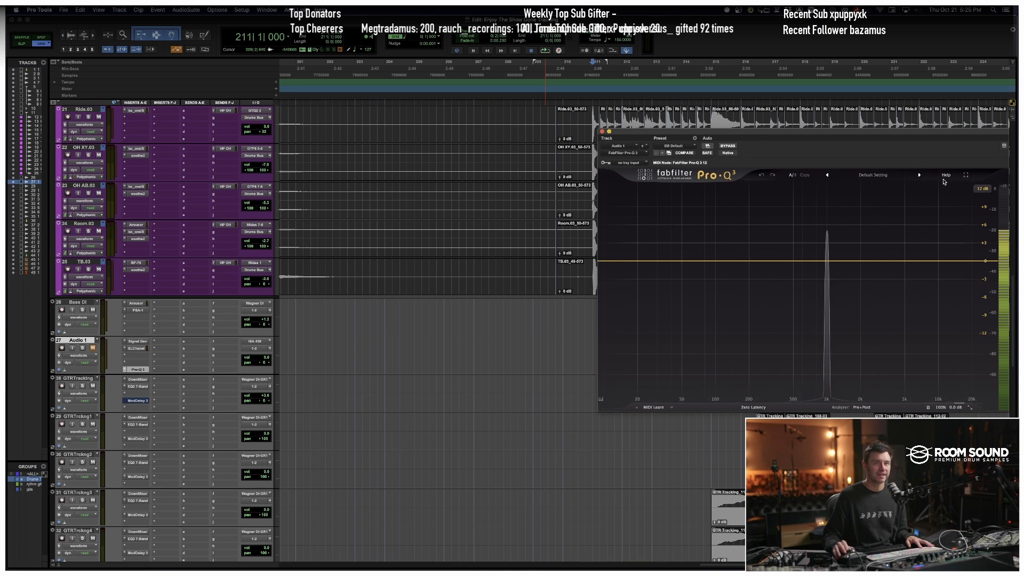
pyautogui.click(137, 348)
pyautogui.moveTo(687, 130); pyautogui.dragTo(478, 118)
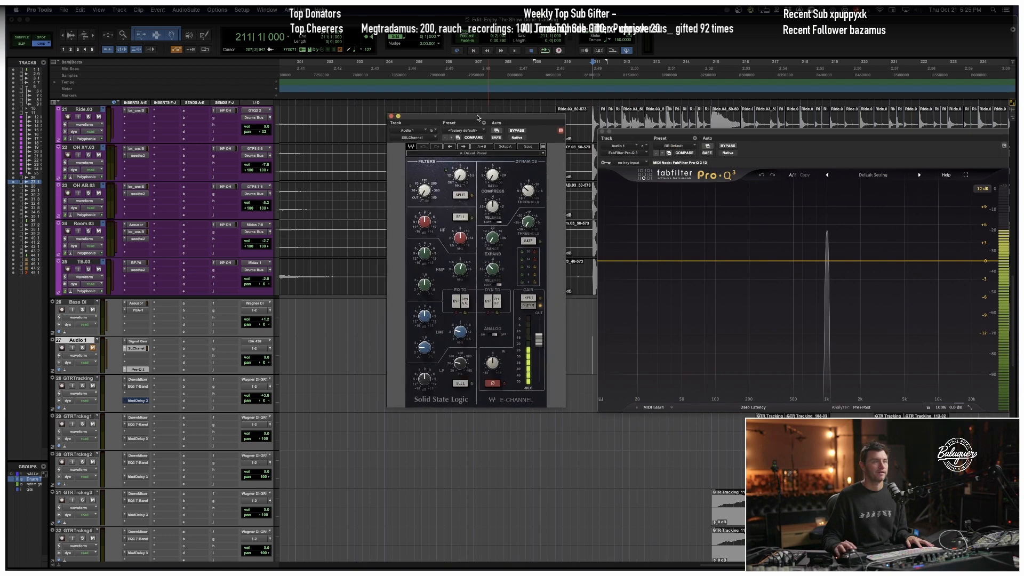
# - Open the Signal Generator next to the SSL E-Channel window and raise the level of its 1000 Hz sine tone
pyautogui.click(137, 341)
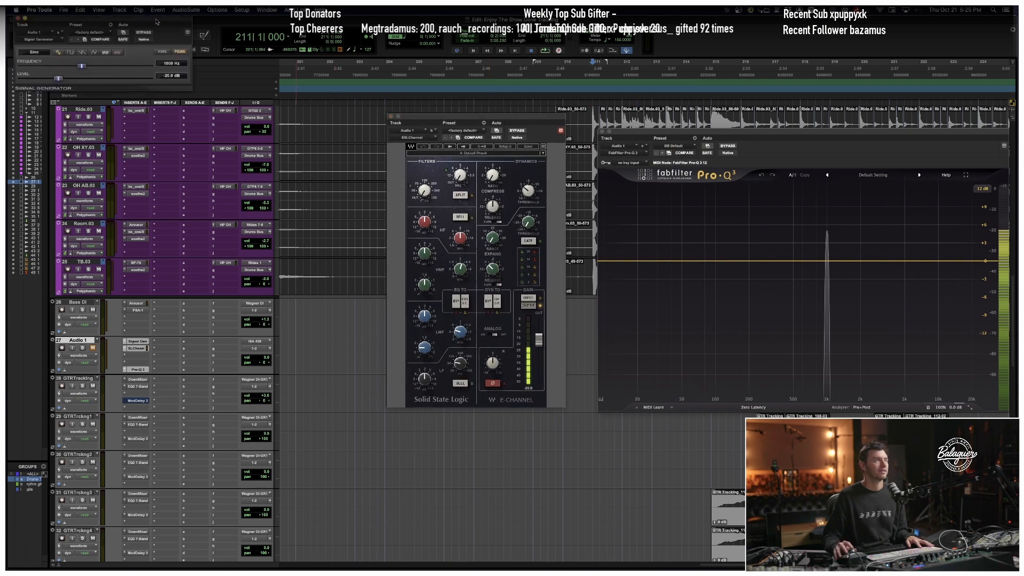
pyautogui.moveTo(156, 20); pyautogui.dragTo(349, 119)
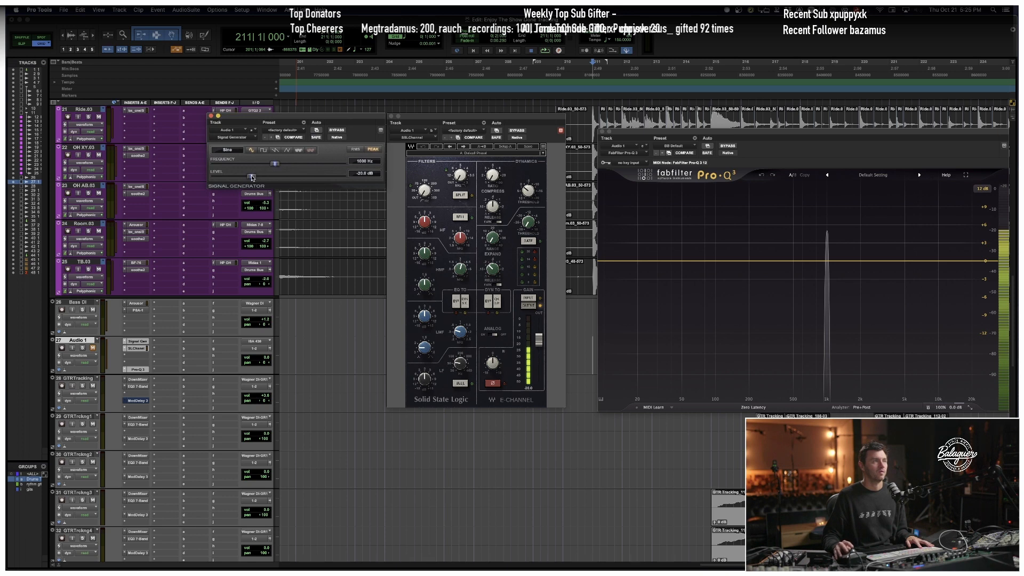
pyautogui.moveTo(253, 178); pyautogui.dragTo(260, 178)
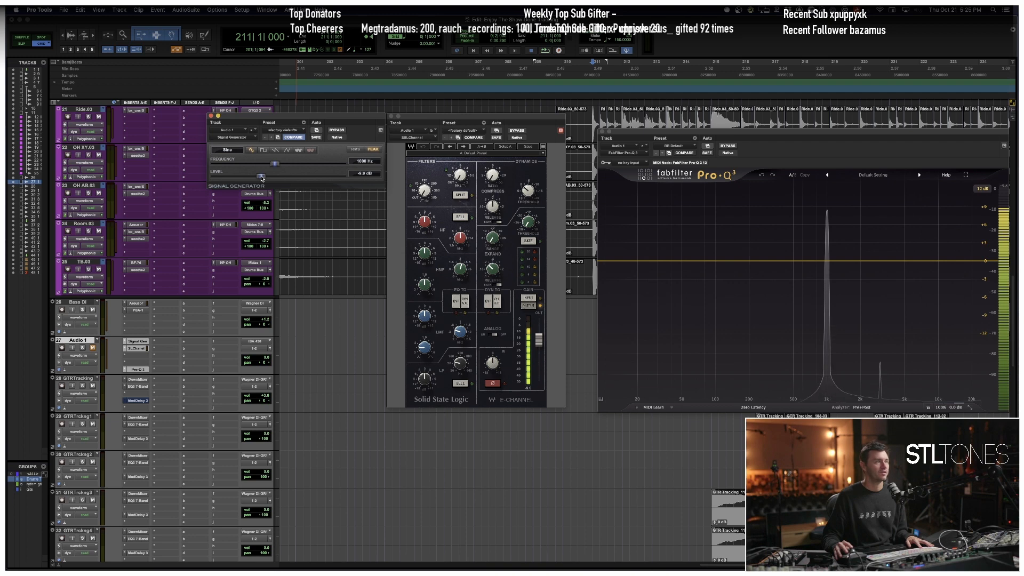
# - Vary the 1000 Hz sine tone's level in the Signal Generator and settle it at -18.0 dB while checking harmonics in Pro-Q 3
pyautogui.moveTo(261, 178); pyautogui.dragTo(277, 178)
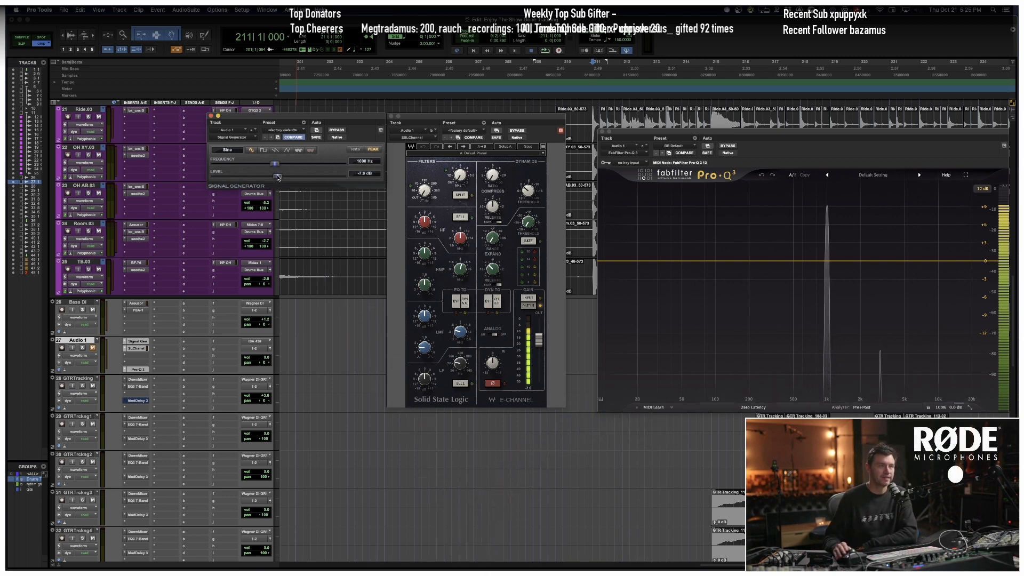
pyautogui.moveTo(277, 178); pyautogui.dragTo(254, 177)
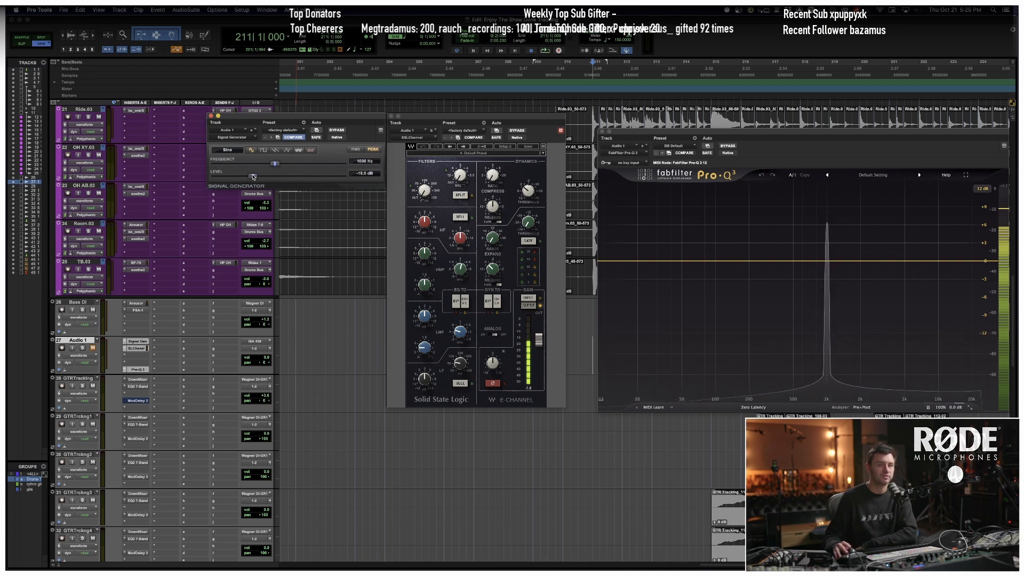
pyautogui.moveTo(253, 177); pyautogui.dragTo(253, 176)
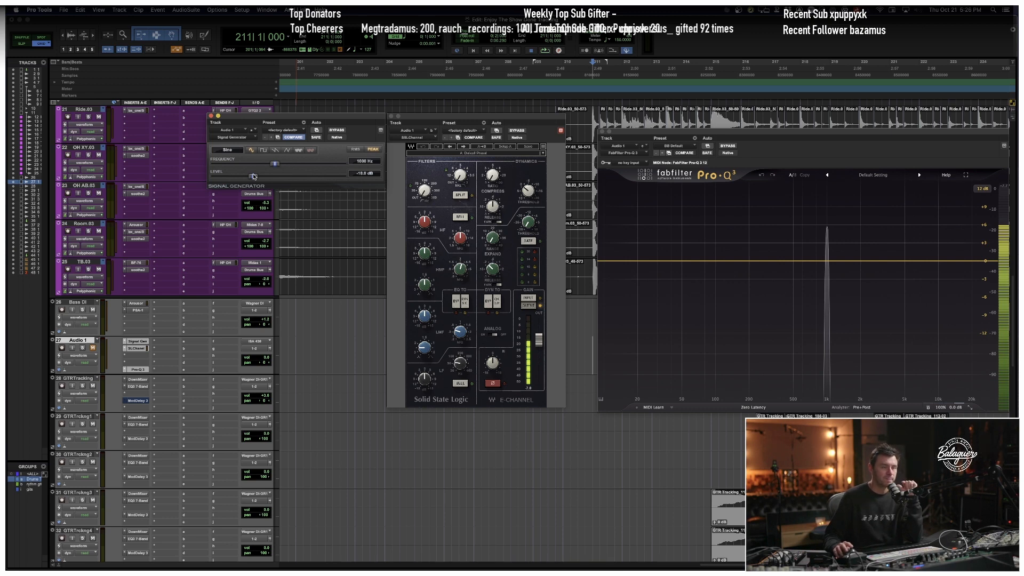
# - Move the Signal Generator below the SSL E-Channel, sweep the tone's frequency upward, and reset it to 1000 Hz
pyautogui.moveTo(270, 121); pyautogui.dragTo(438, 422)
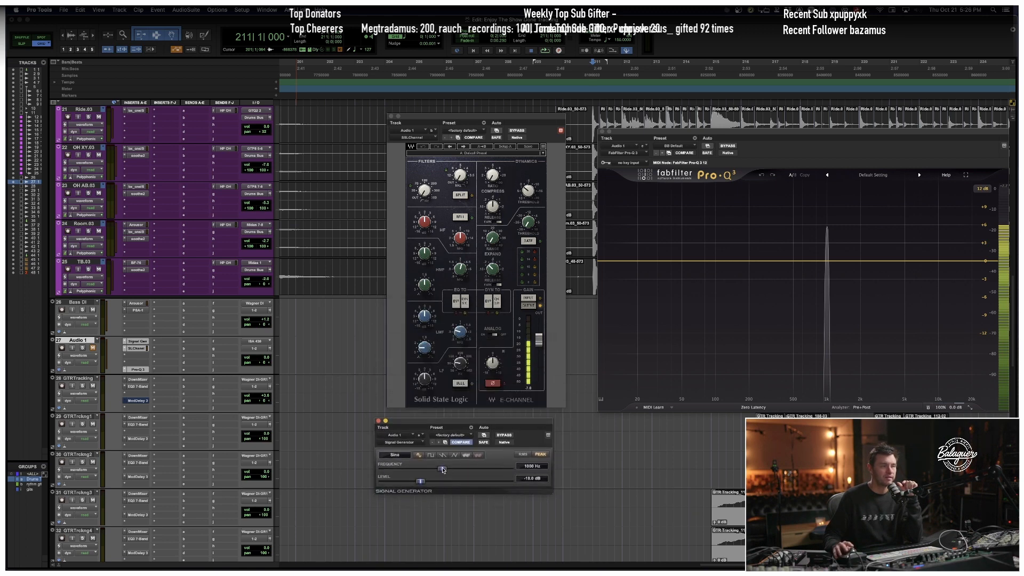
pyautogui.moveTo(442, 469); pyautogui.dragTo(471, 469)
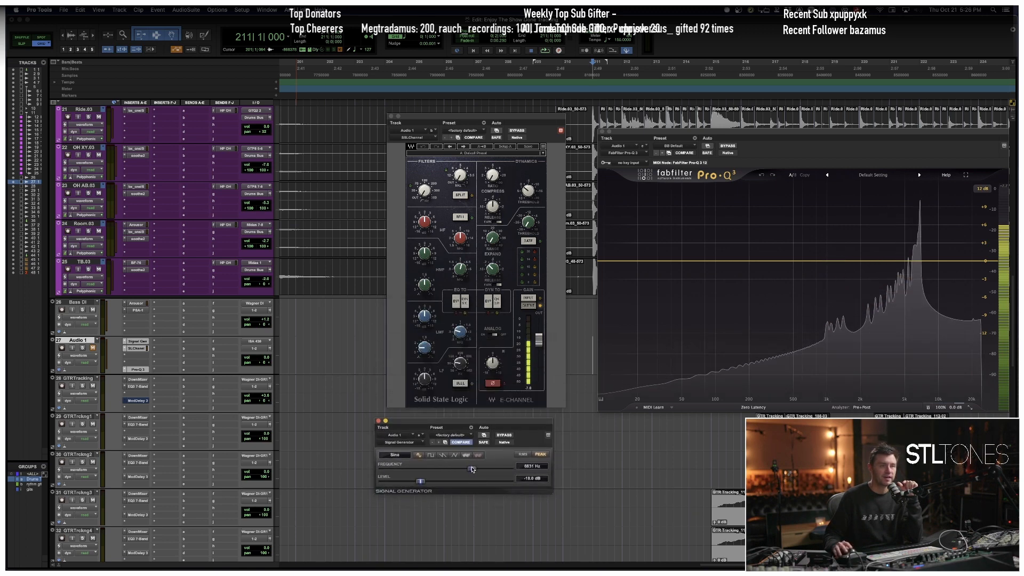
pyautogui.keyDown('alt'); pyautogui.click(454, 469); pyautogui.keyUp('alt')
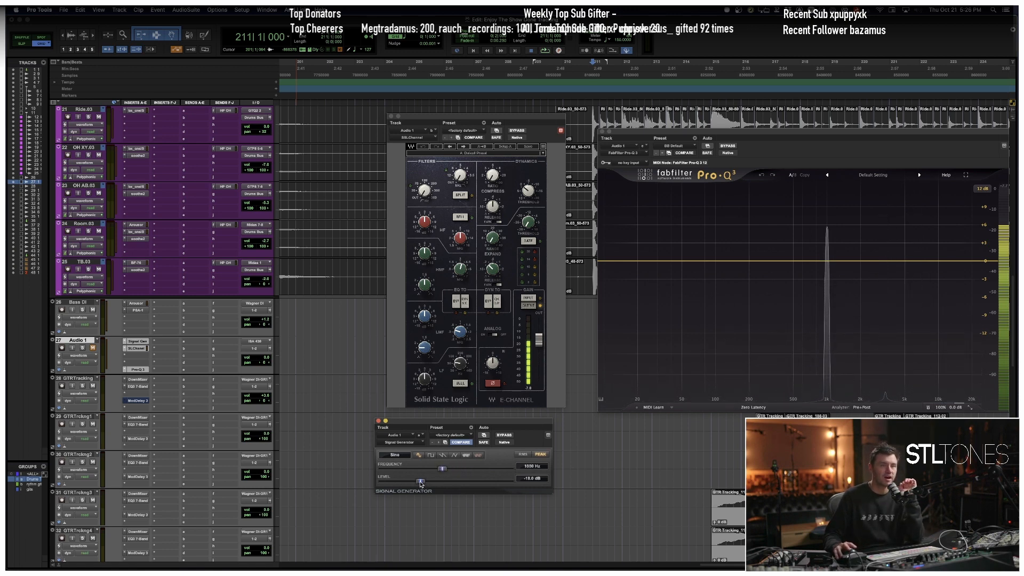
# - Drive the E-Channel with the tone at 0.0 dB and -6.5 dB, lower its output fader, and raise the tone close to full level
pyautogui.moveTo(421, 483); pyautogui.dragTo(549, 477)
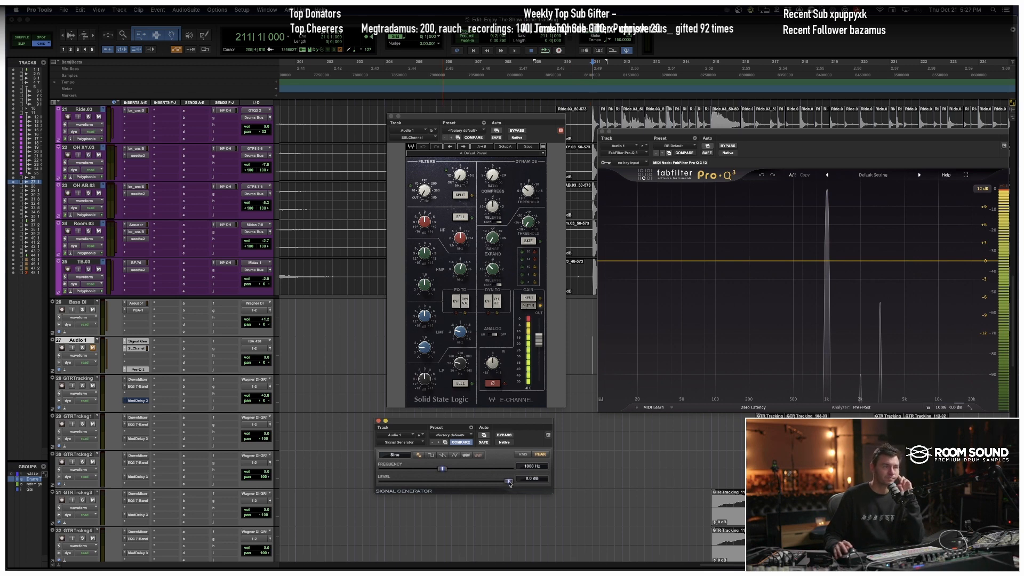
pyautogui.moveTo(508, 482); pyautogui.dragTo(456, 481)
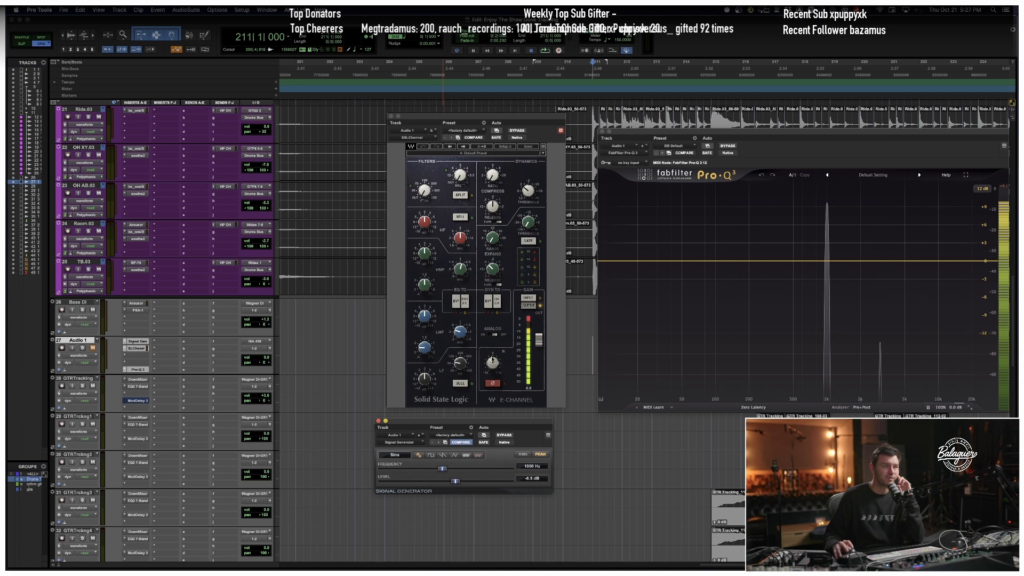
pyautogui.moveTo(539, 340); pyautogui.dragTo(492, 323)
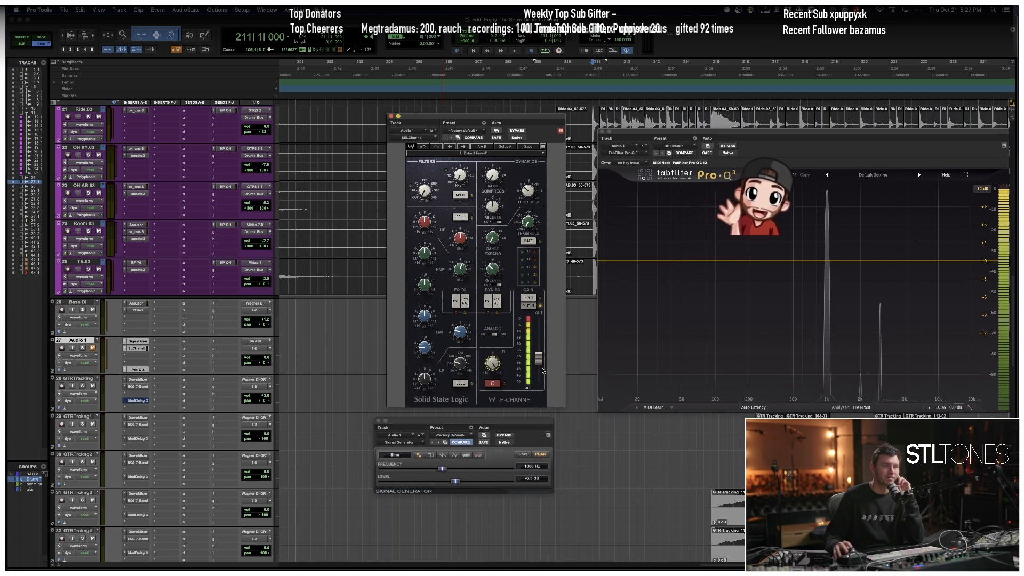
pyautogui.moveTo(455, 481); pyautogui.dragTo(500, 482)
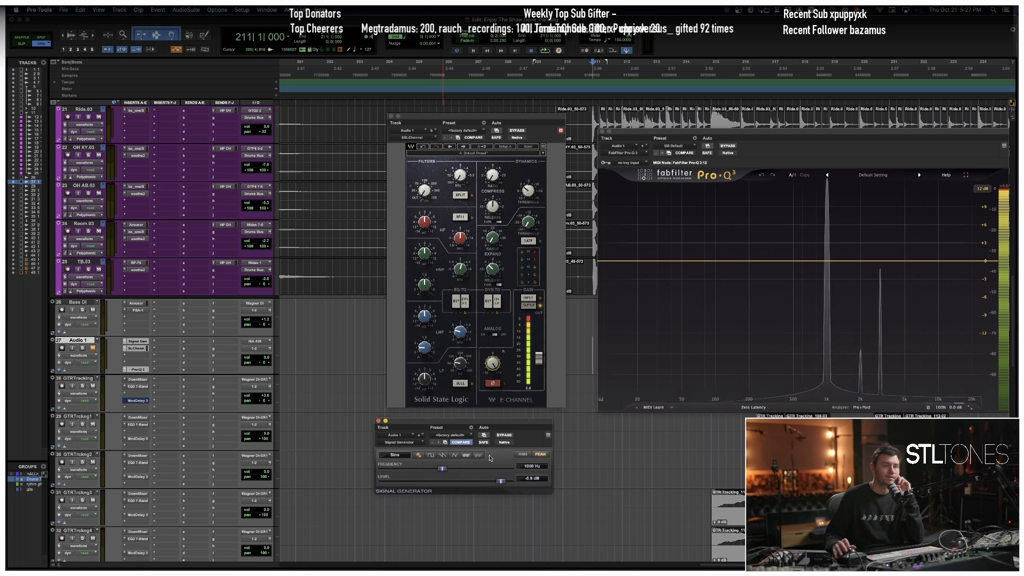
# - Pull the E-Channel's output fader down near its minimum and bring it back up slightly to compare the harmonics
pyautogui.moveTo(540, 359); pyautogui.dragTo(539, 376)
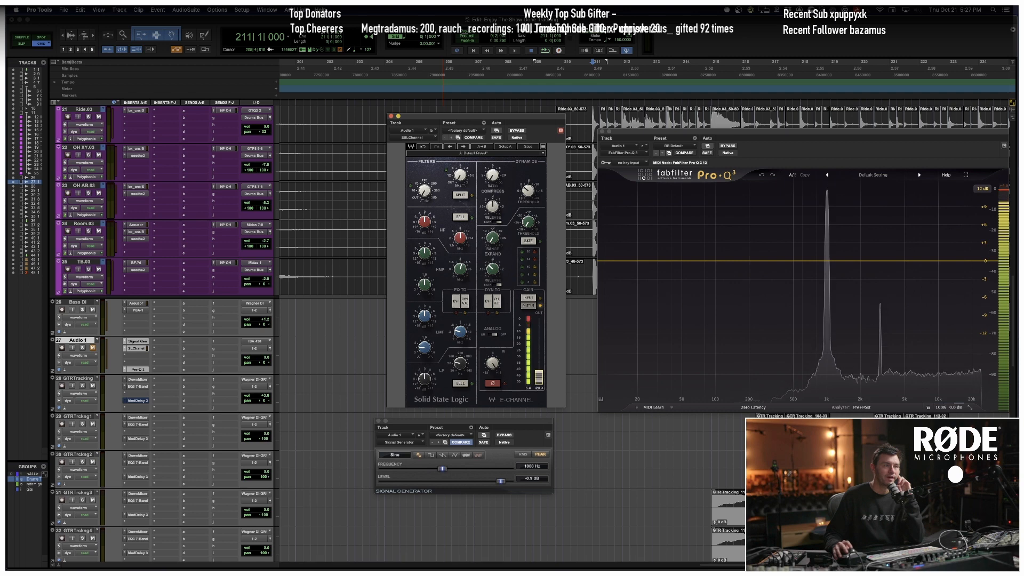
pyautogui.moveTo(539, 376); pyautogui.dragTo(539, 374)
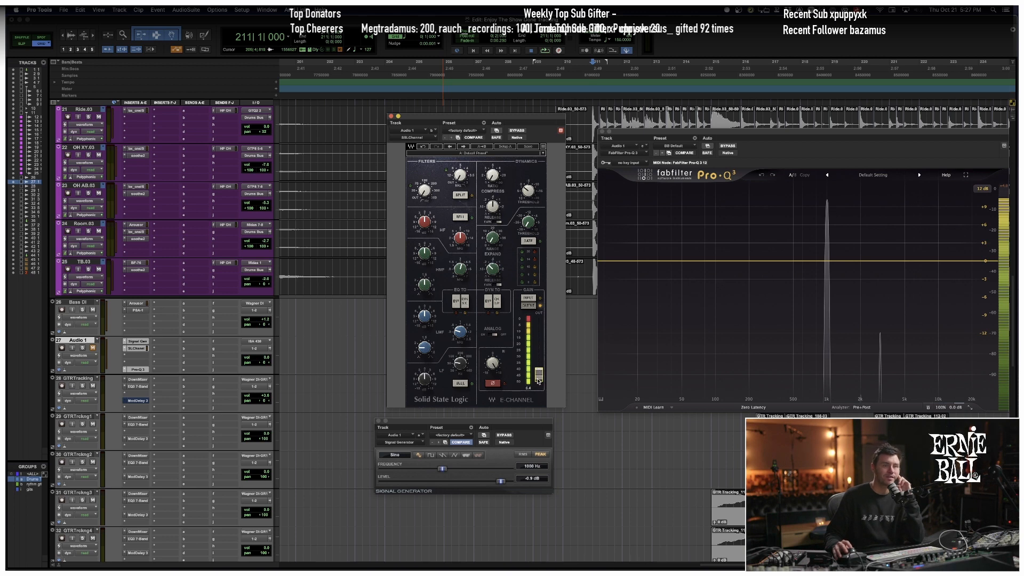
pyautogui.moveTo(537, 381); pyautogui.dragTo(539, 369)
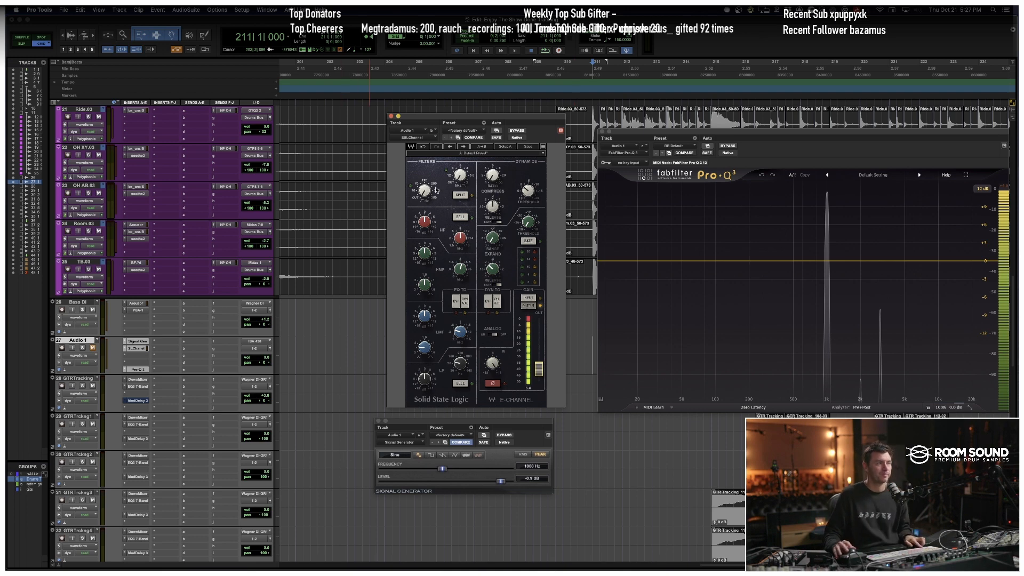
# - Bypass the SSL E-Channel to view the clean tone, trim the generator level slightly, and re-enable the plugin
pyautogui.click(516, 130)
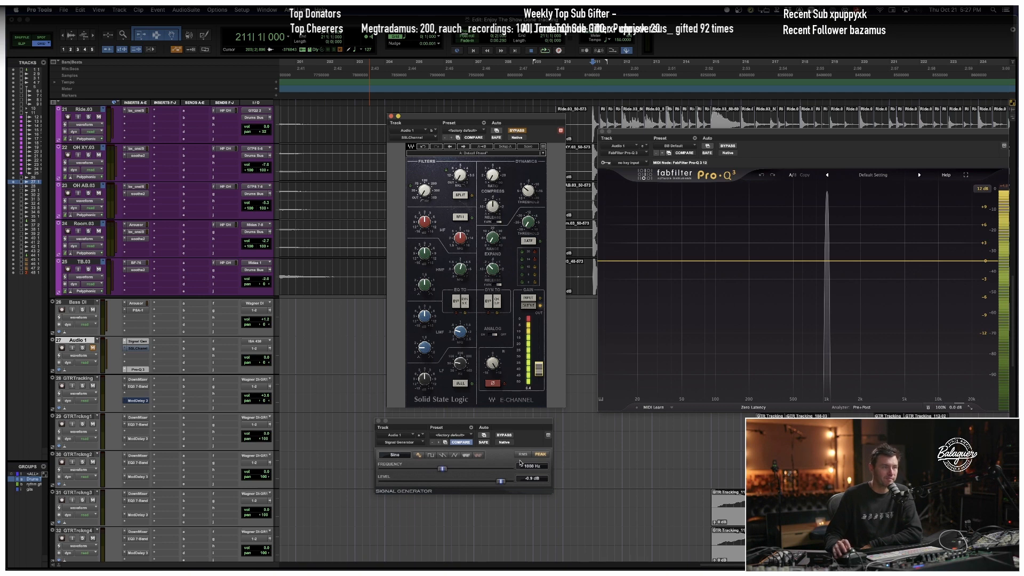
pyautogui.moveTo(501, 482); pyautogui.dragTo(501, 481)
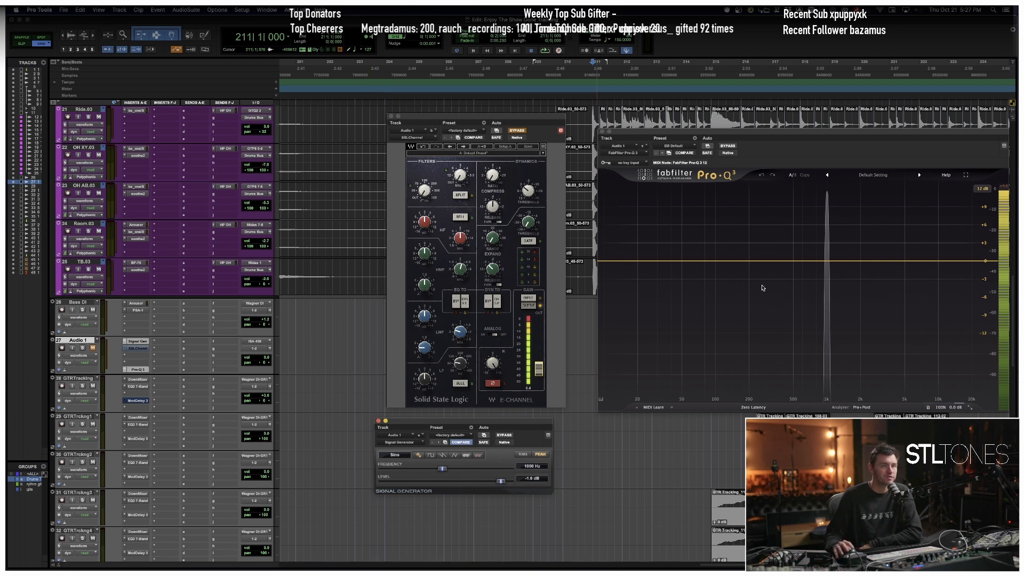
pyautogui.click(515, 131)
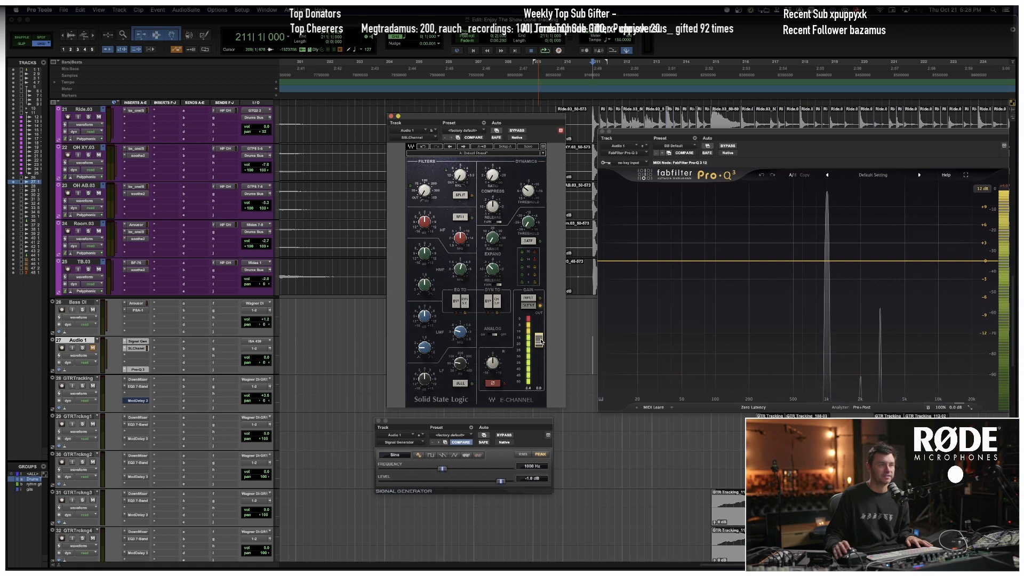
# - Adjust the E-Channel's input trim down and back up, clearing the meter's clip indicator in between
pyautogui.moveTo(494, 367); pyautogui.dragTo(492, 370)
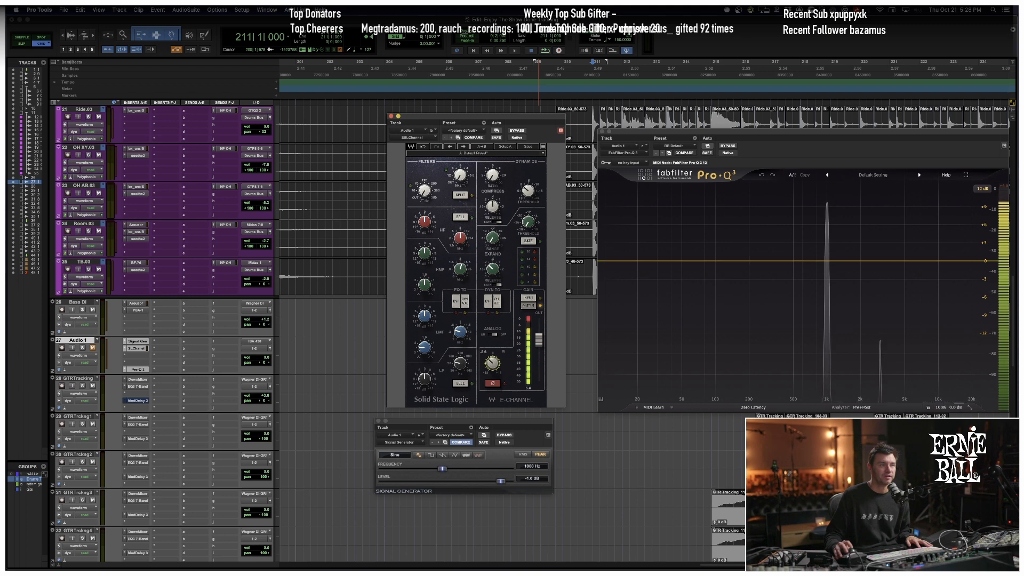
pyautogui.click(529, 318)
pyautogui.moveTo(499, 364); pyautogui.dragTo(500, 357)
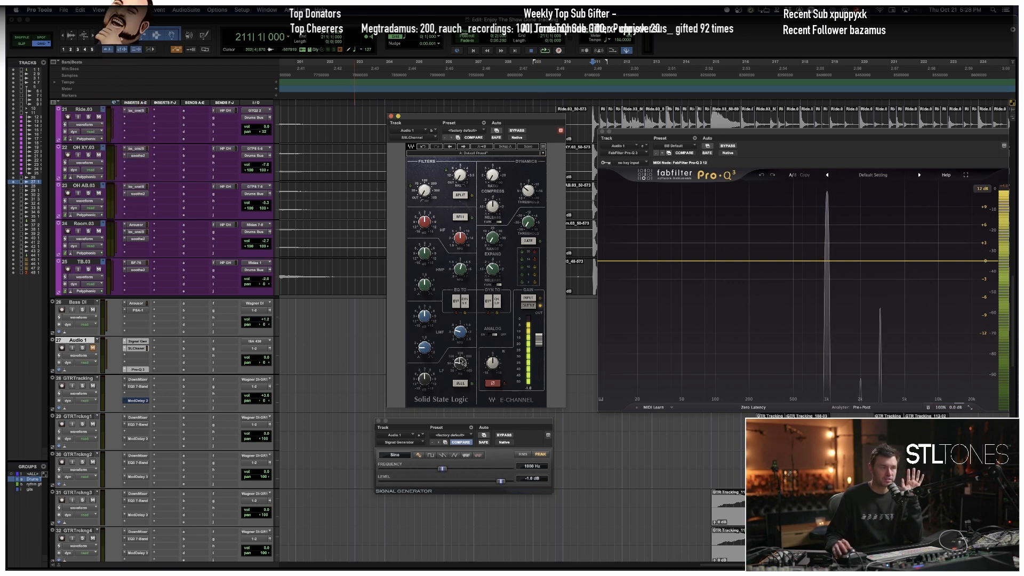
# - Lower the E-Channel's output fader, raise it slightly again, and toggle its Analog switch
pyautogui.moveTo(539, 341); pyautogui.dragTo(539, 376)
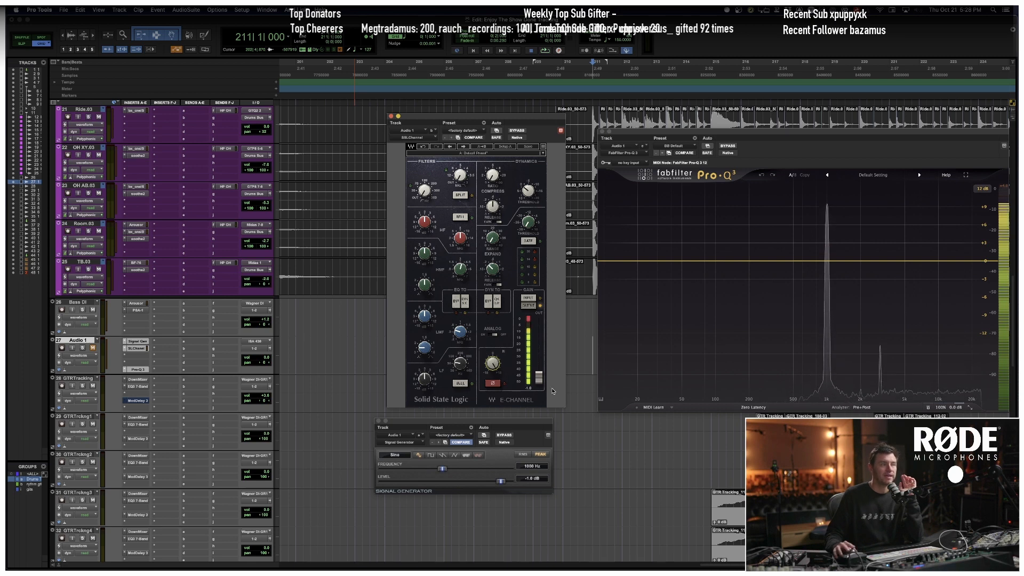
pyautogui.moveTo(539, 377); pyautogui.dragTo(539, 369)
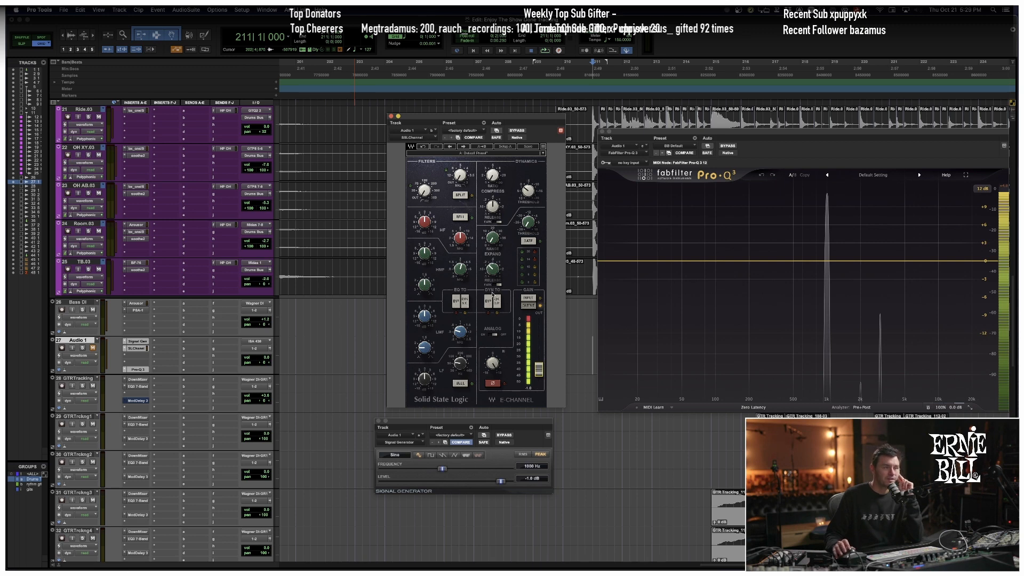
pyautogui.click(489, 336)
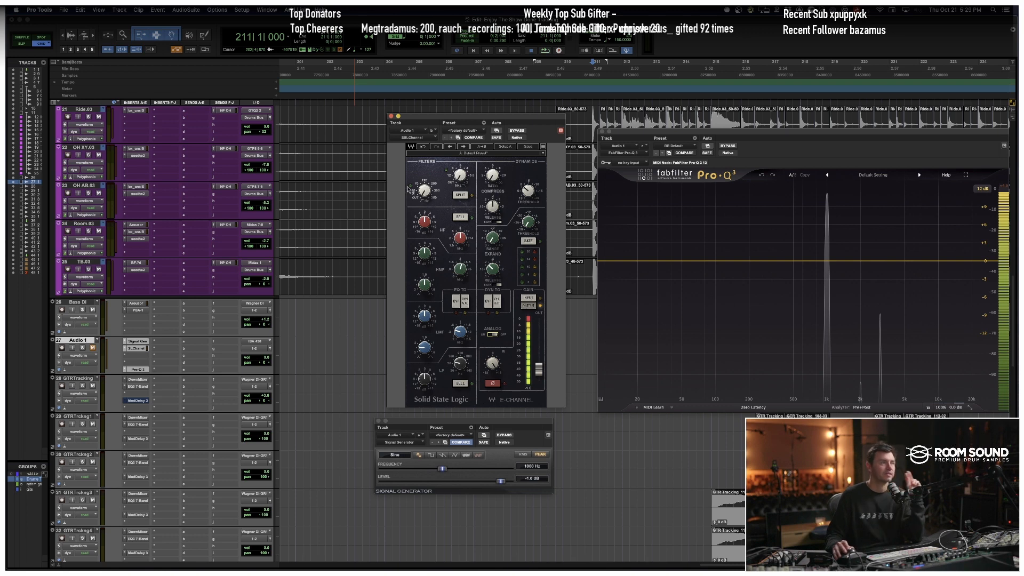
# - Make the E-Channel insert inactive and insert bx_console SSL 4000 E in the next slot on Audio 1
pyautogui.keyDown('ctrl'); pyautogui.keyDown('super'); pyautogui.click(136, 348); pyautogui.keyUp('super'); pyautogui.keyUp('ctrl')
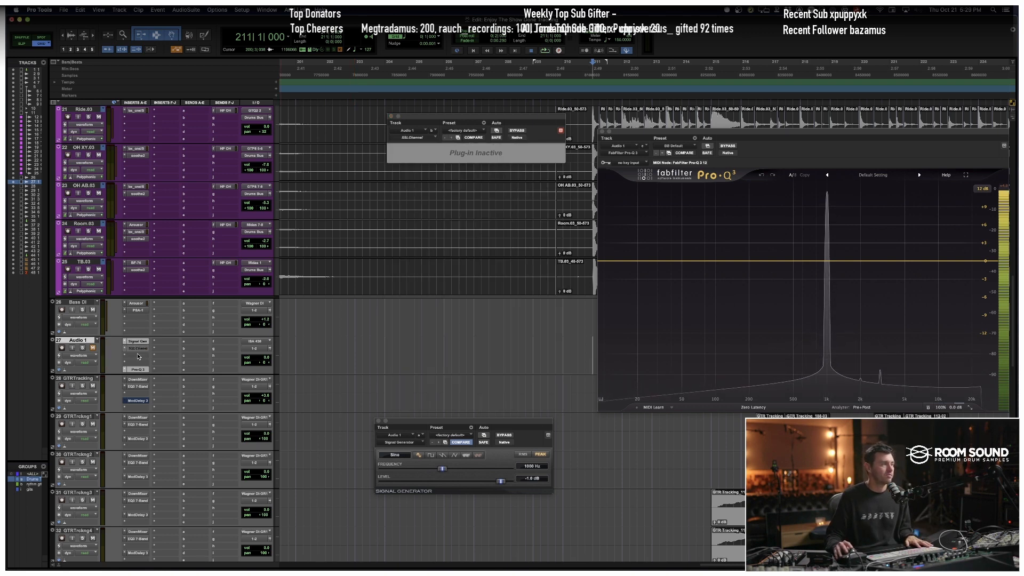
pyautogui.click(137, 356)
pyautogui.moveTo(158, 355)
pyautogui.moveTo(238, 157)
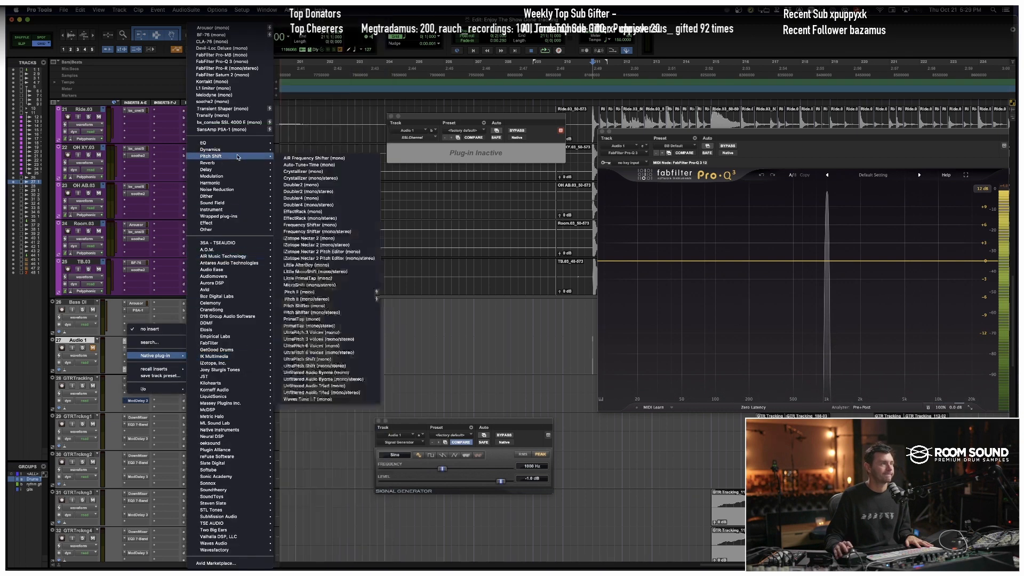
pyautogui.click(237, 123)
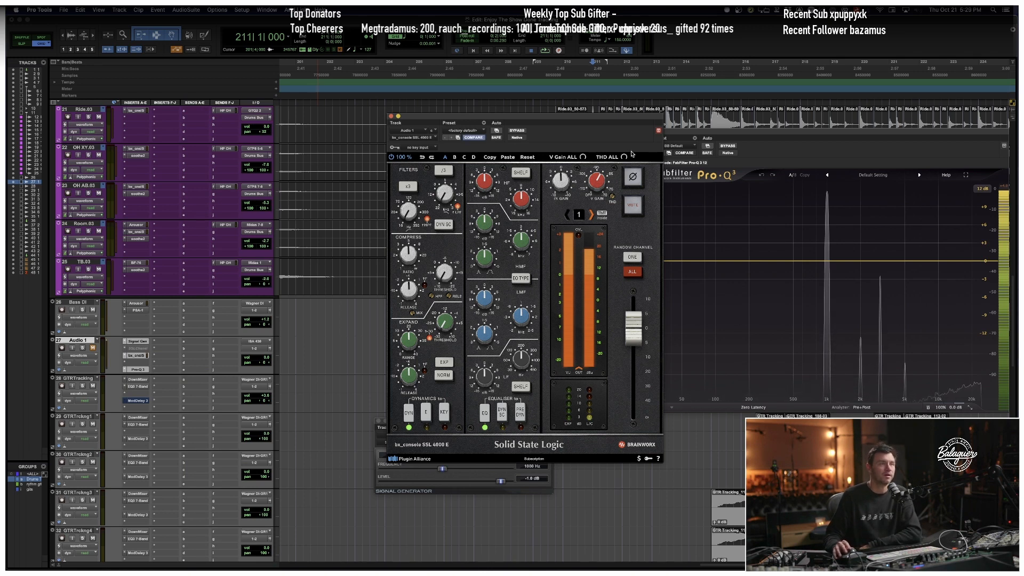
# - Test the bx_console's V Gain knob at its low and high extremes and move the plugin window clear of Pro-Q 3
pyautogui.moveTo(597, 183); pyautogui.dragTo(609, 352)
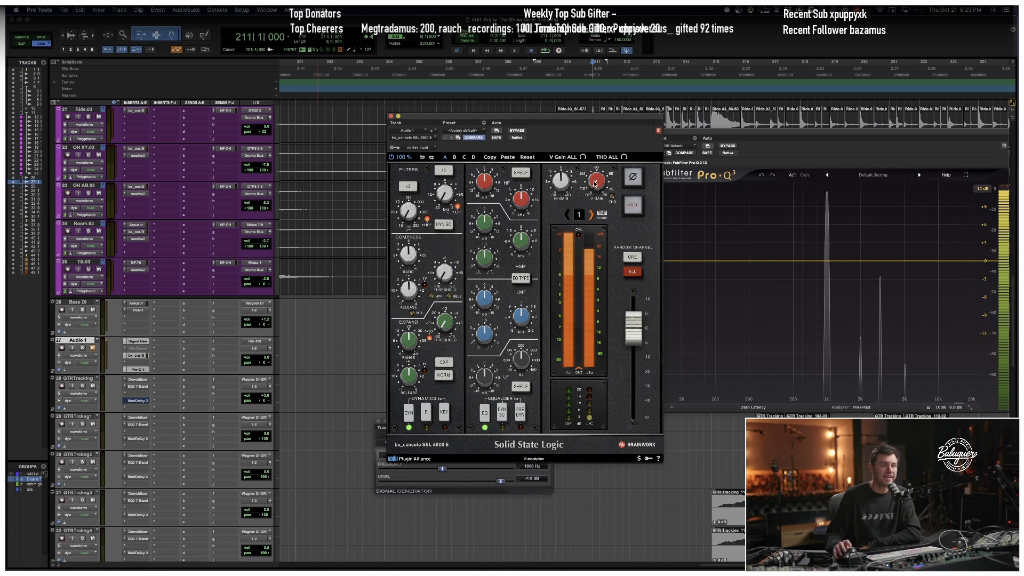
pyautogui.moveTo(595, 183); pyautogui.dragTo(599, 95)
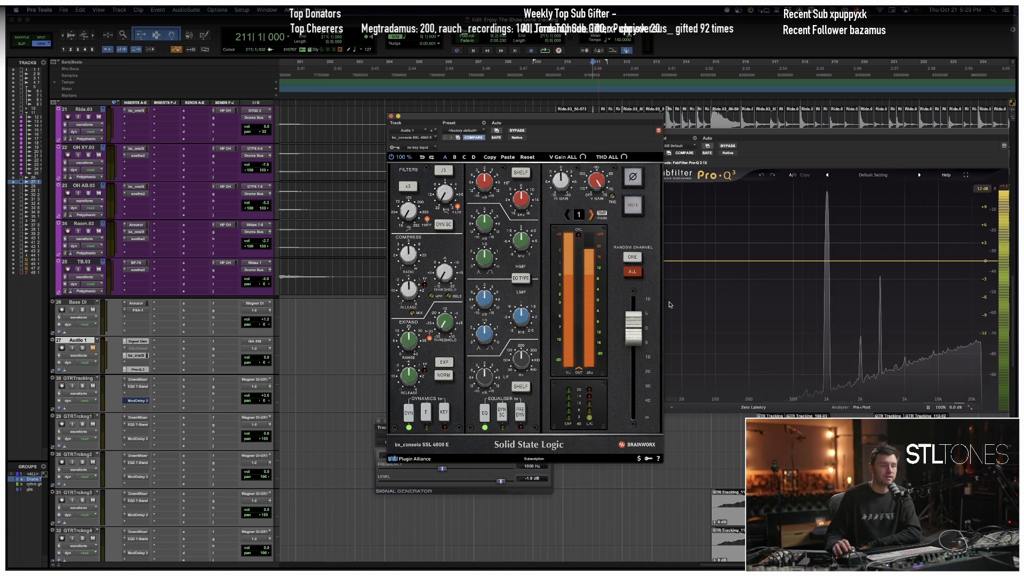
pyautogui.moveTo(594, 119); pyautogui.dragTo(525, 130)
pyautogui.moveTo(526, 195); pyautogui.dragTo(515, 132)
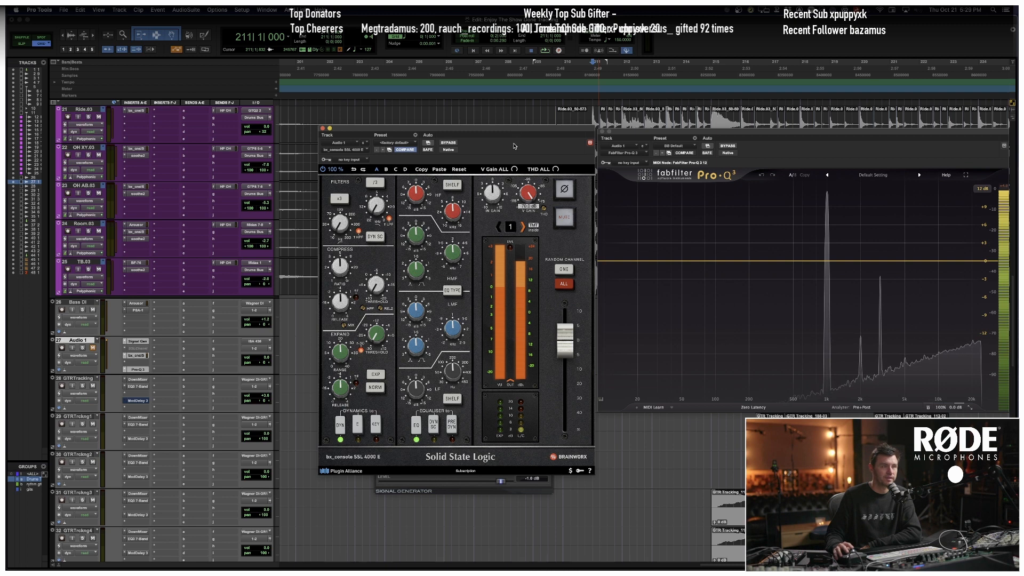
# - Turn the bx_console's V Gain down to remove the noise floor and raise its THD control to add harmonics
pyautogui.moveTo(522, 196); pyautogui.dragTo(529, 410)
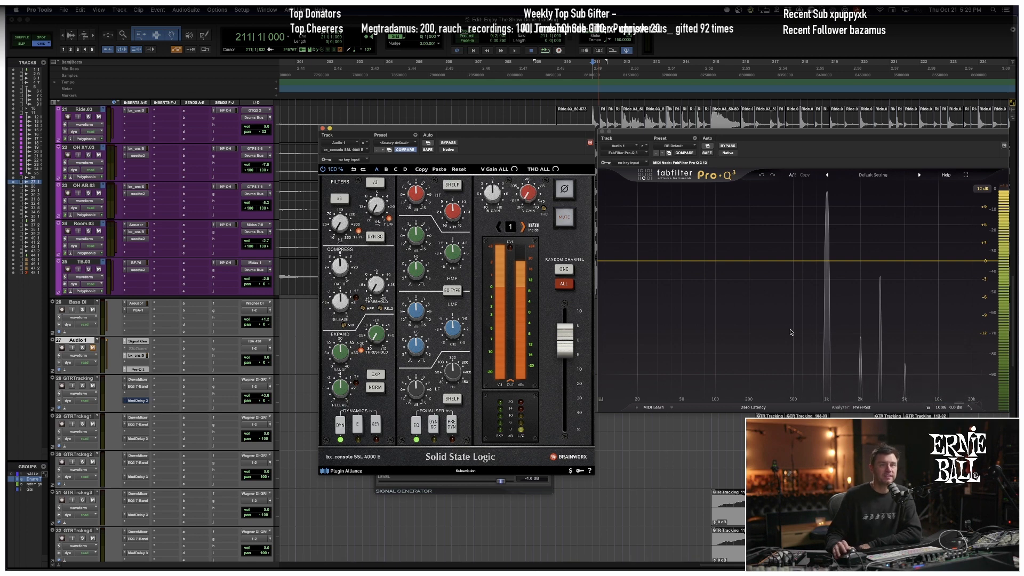
pyautogui.moveTo(827, 198)
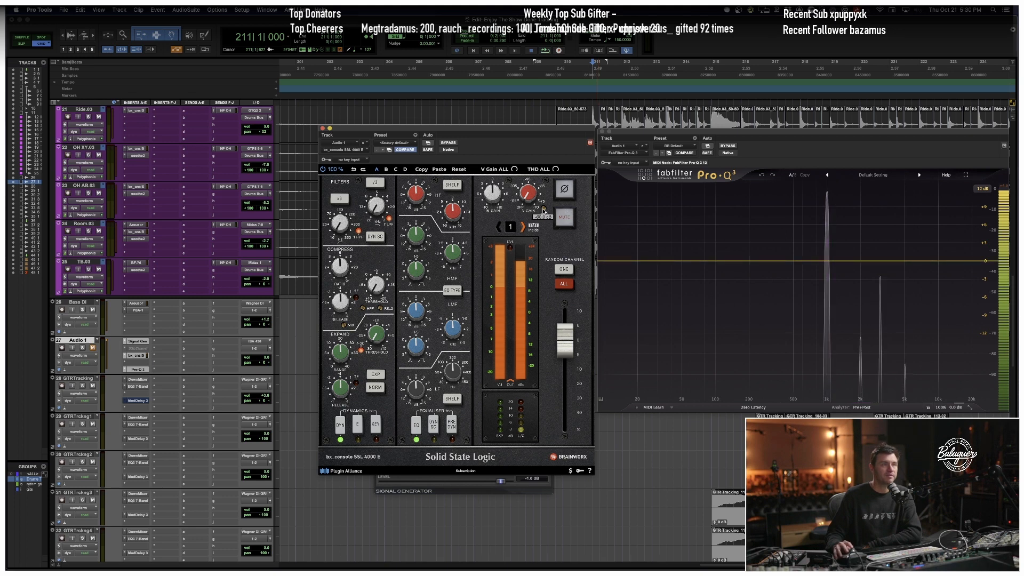
pyautogui.moveTo(544, 205); pyautogui.dragTo(544, 190)
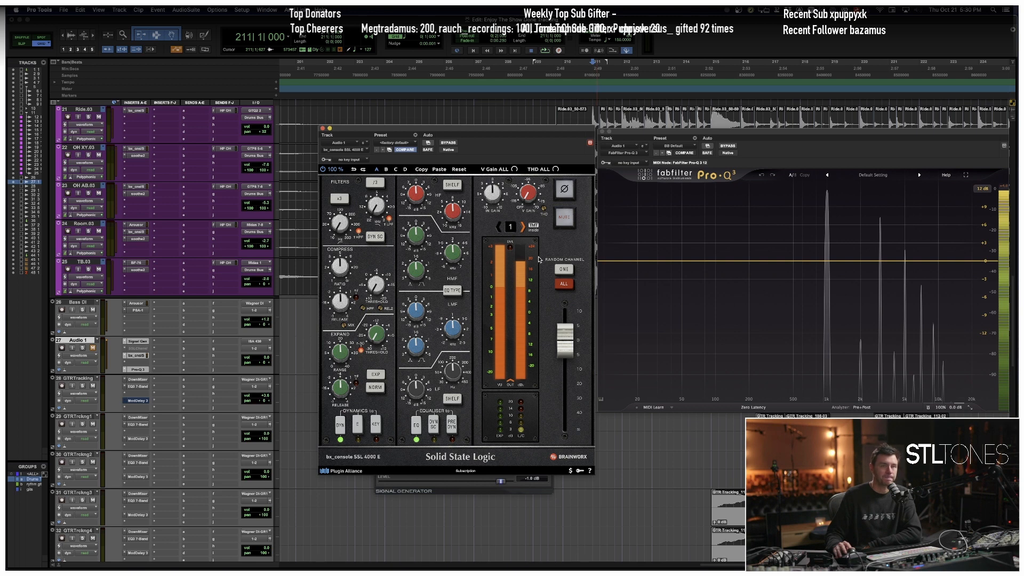
# - Make the bx_console insert inactive, bring the SSL E-Channel back into use, and move its window aside
pyautogui.keyDown('ctrl'); pyautogui.keyDown('super'); pyautogui.click(137, 356); pyautogui.keyUp('super'); pyautogui.keyUp('ctrl')
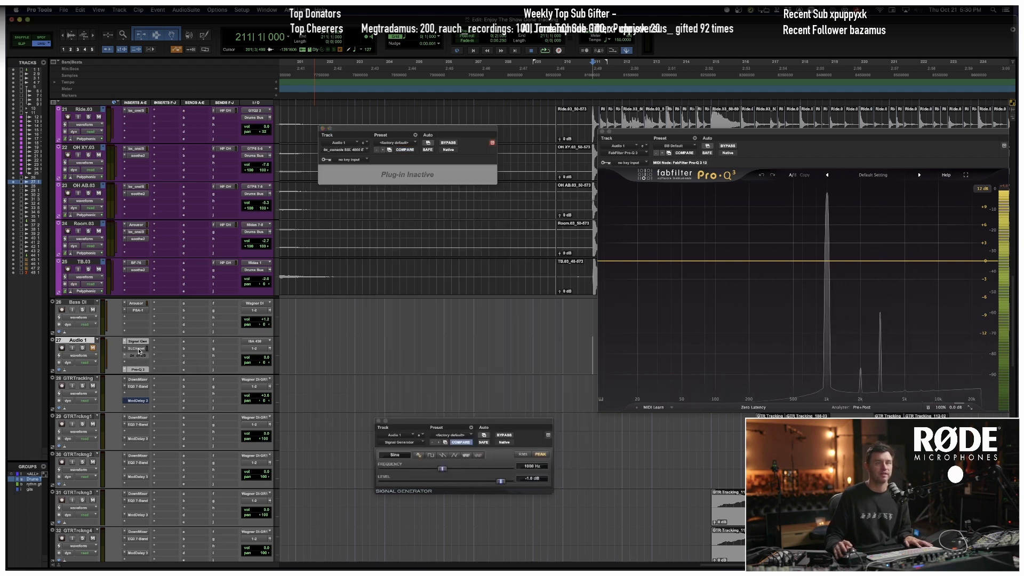
pyautogui.click(139, 349)
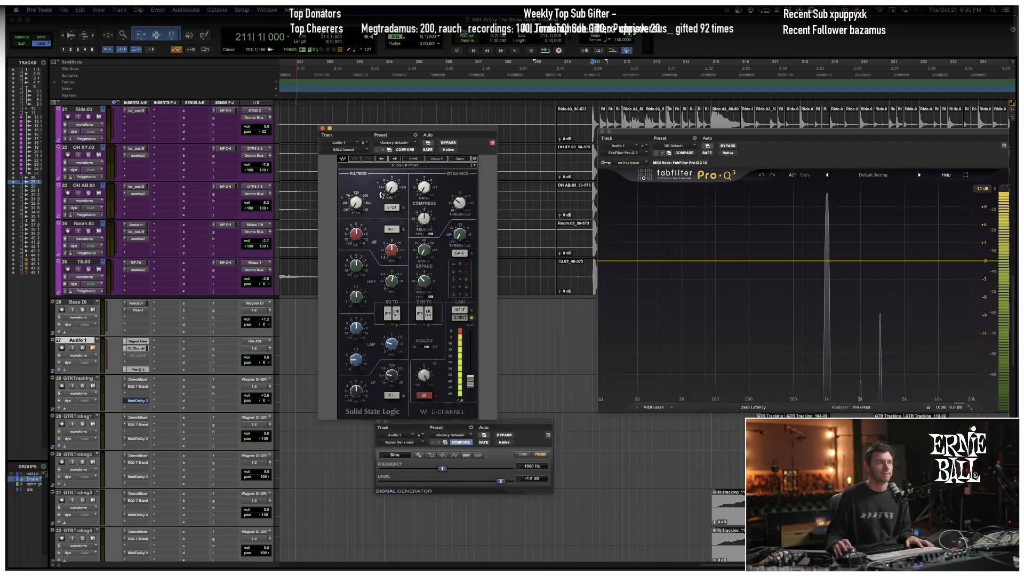
pyautogui.moveTo(420, 129); pyautogui.dragTo(246, 123)
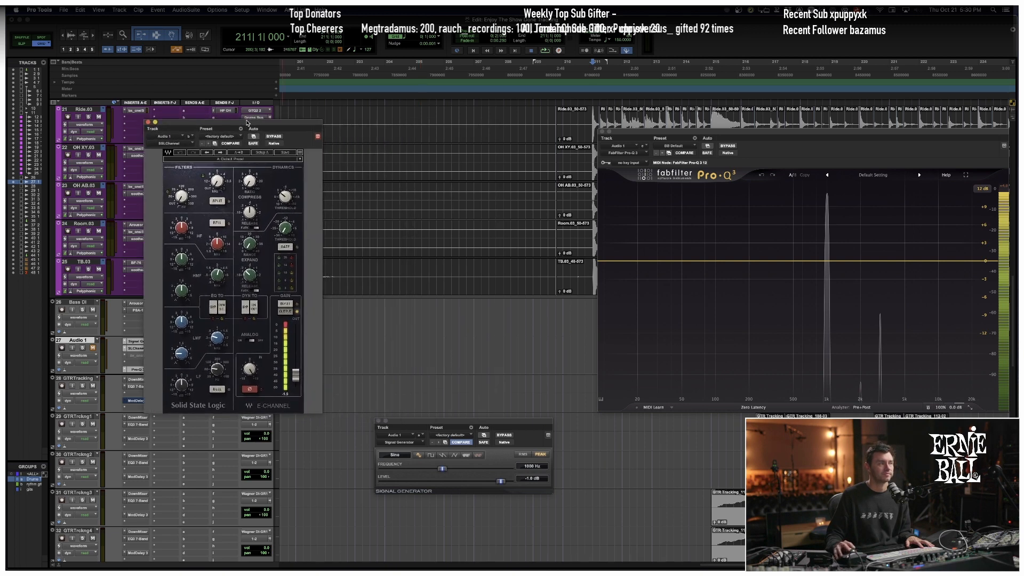
# - Reactivate the bx_console insert on Audio 1, bypass the E-Channel, and move the E-Channel window away from the track inserts
pyautogui.keyDown('ctrl'); pyautogui.keyDown('super'); pyautogui.click(138, 355); pyautogui.keyUp('super'); pyautogui.keyUp('ctrl')
pyautogui.keyDown('super'); pyautogui.click(137, 348); pyautogui.keyUp('super')
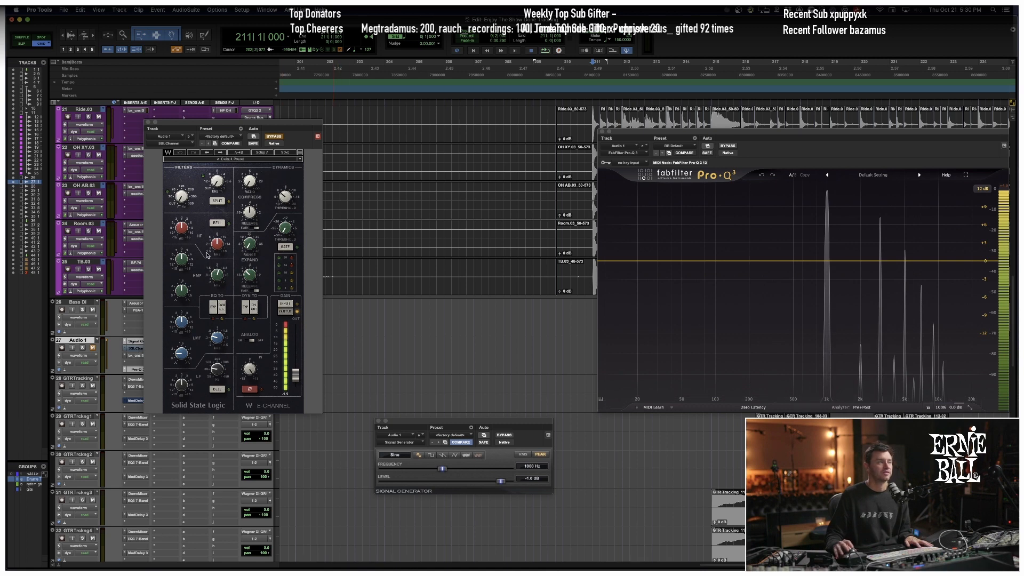
pyautogui.click(138, 348)
pyautogui.click(138, 349)
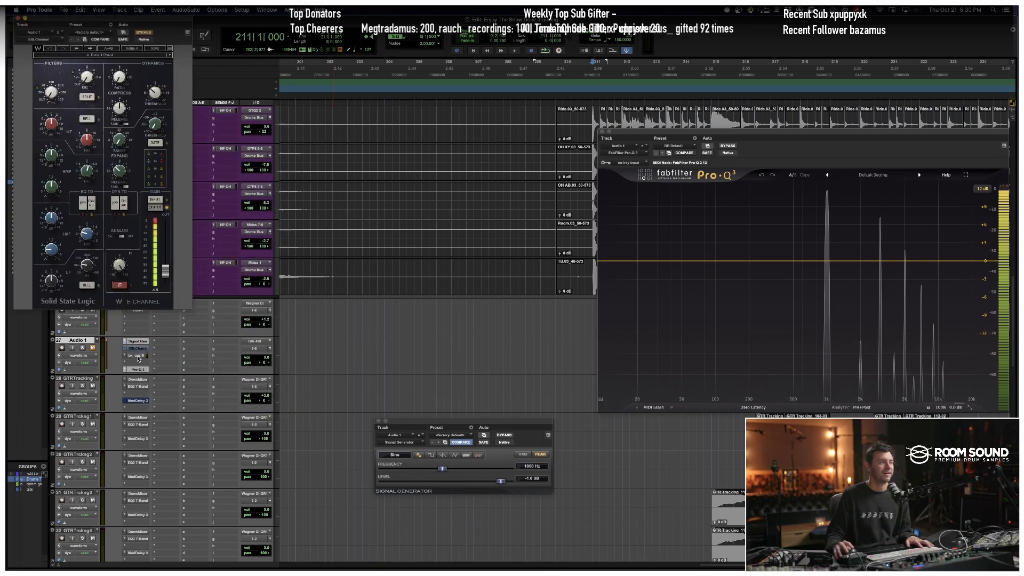
# - Open the bx_console SSL 4000 E from Audio 1 and arrange it side by side with the E-Channel and Pro-Q 3 windows
pyautogui.click(137, 356)
pyautogui.moveTo(211, 27); pyautogui.dragTo(511, 86)
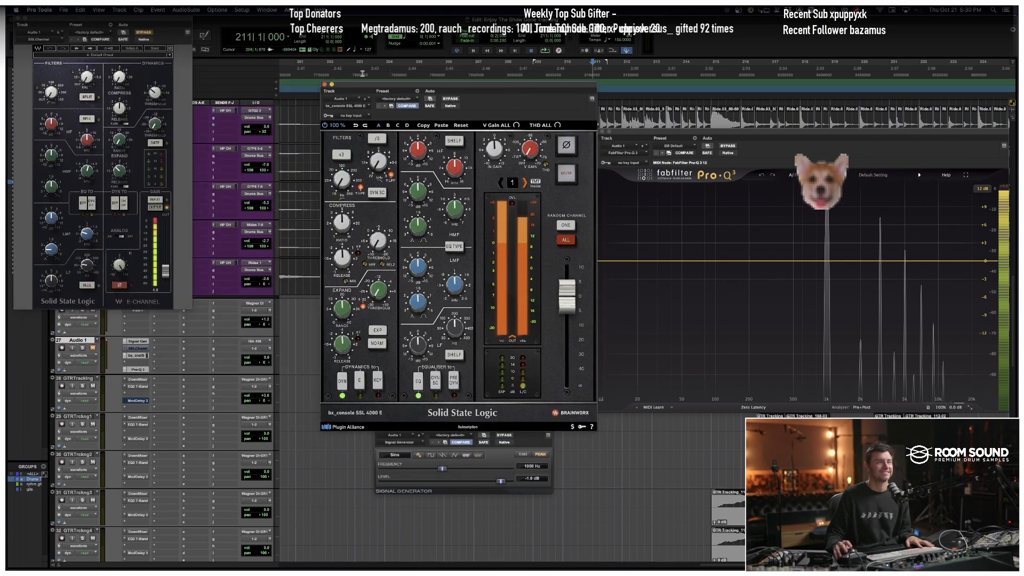
pyautogui.moveTo(175, 17); pyautogui.dragTo(306, 86)
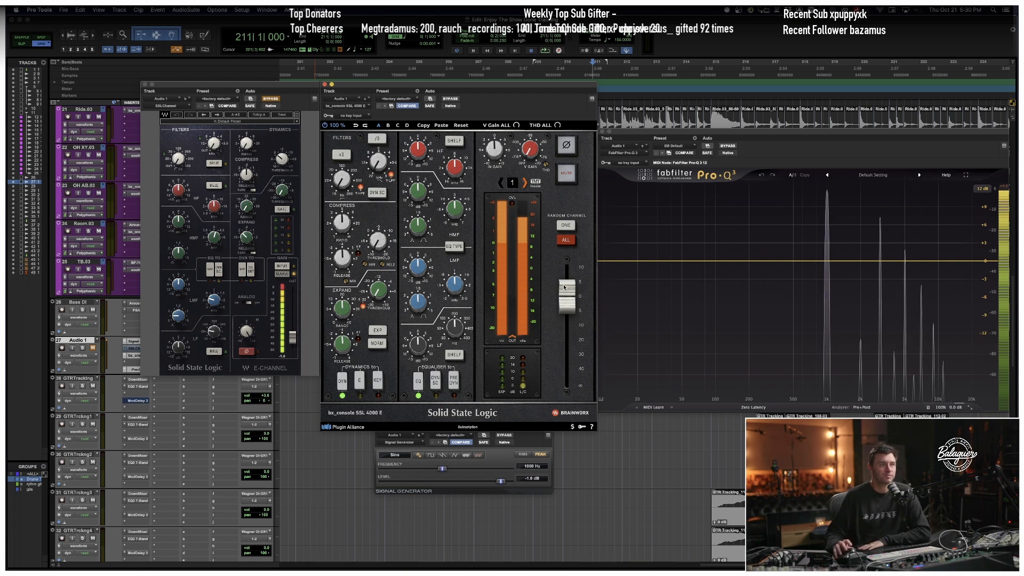
# - Lower the bx_console's output fader, raise its input gain for more harmonics, and bring the fader up slightly to rebalance the level
pyautogui.moveTo(569, 300); pyautogui.dragTo(575, 343)
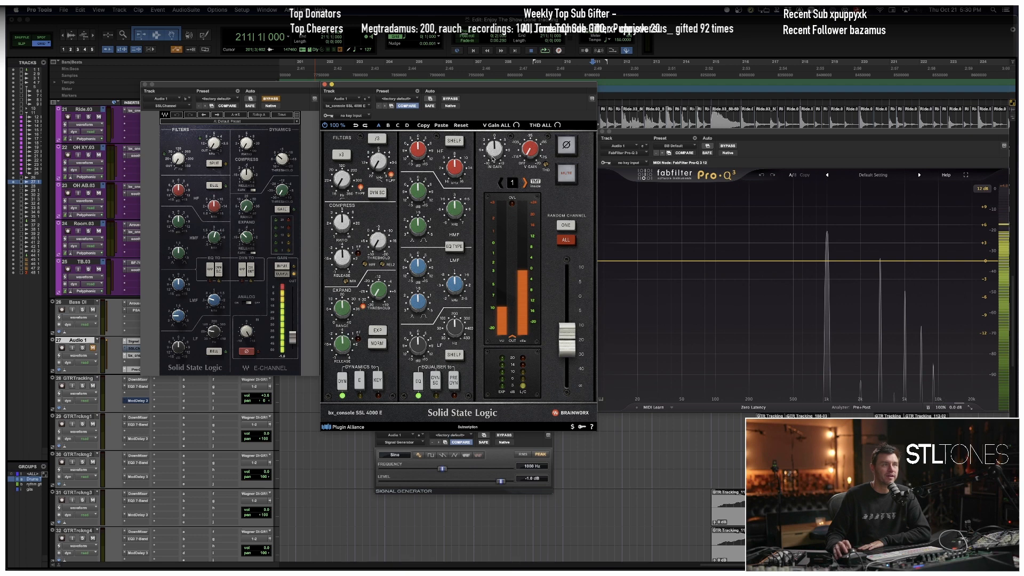
pyautogui.moveTo(491, 152); pyautogui.dragTo(491, 107)
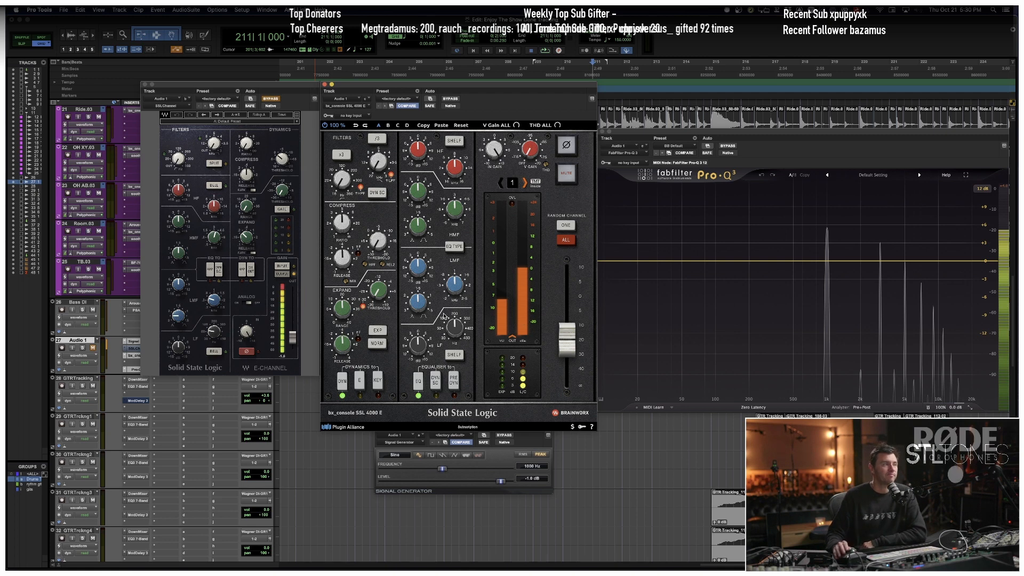
pyautogui.moveTo(565, 340); pyautogui.dragTo(565, 327)
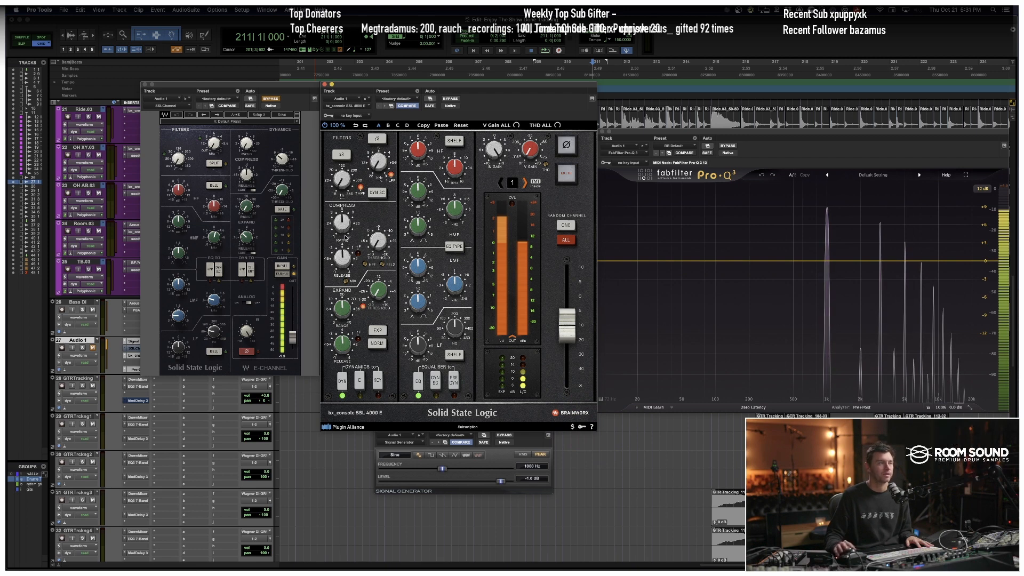
# - Bypass the bx_console, activate the E-Channel, and set the Signal Generator's sine frequency to 200 Hz
pyautogui.click(449, 99)
pyautogui.click(271, 99)
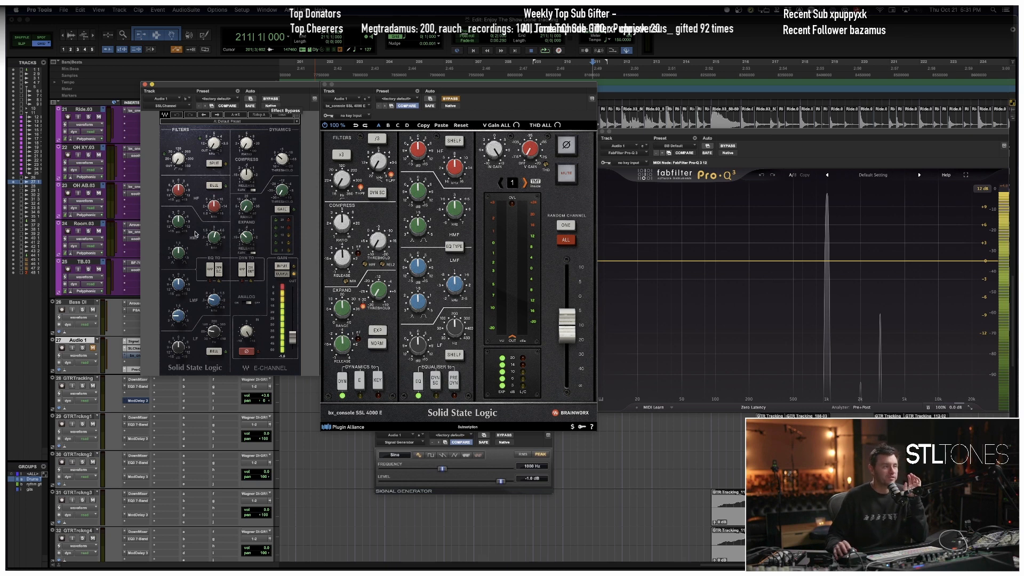
pyautogui.moveTo(442, 471); pyautogui.dragTo(409, 473)
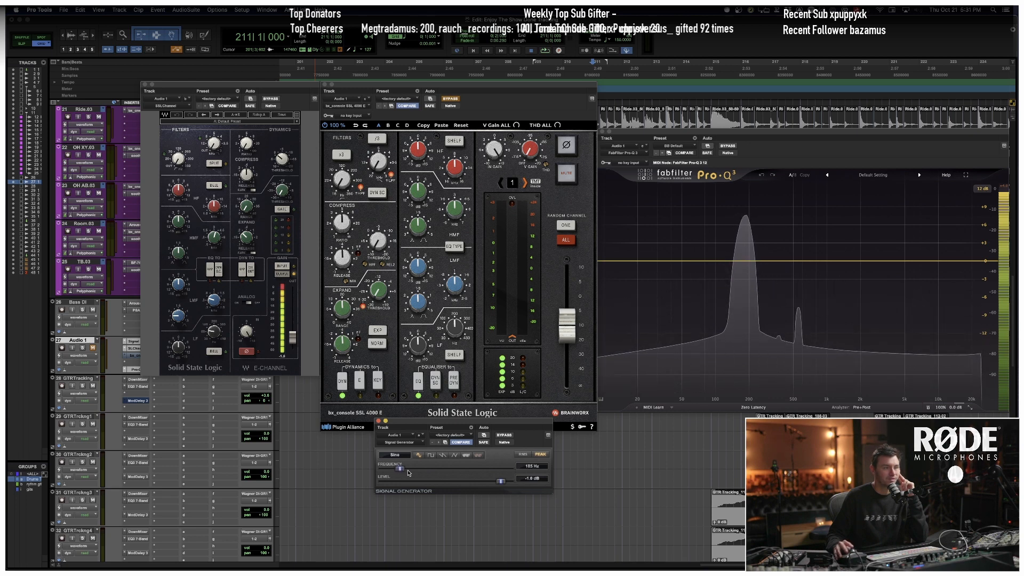
pyautogui.click(531, 466)
pyautogui.write('200')
pyautogui.press('Return')
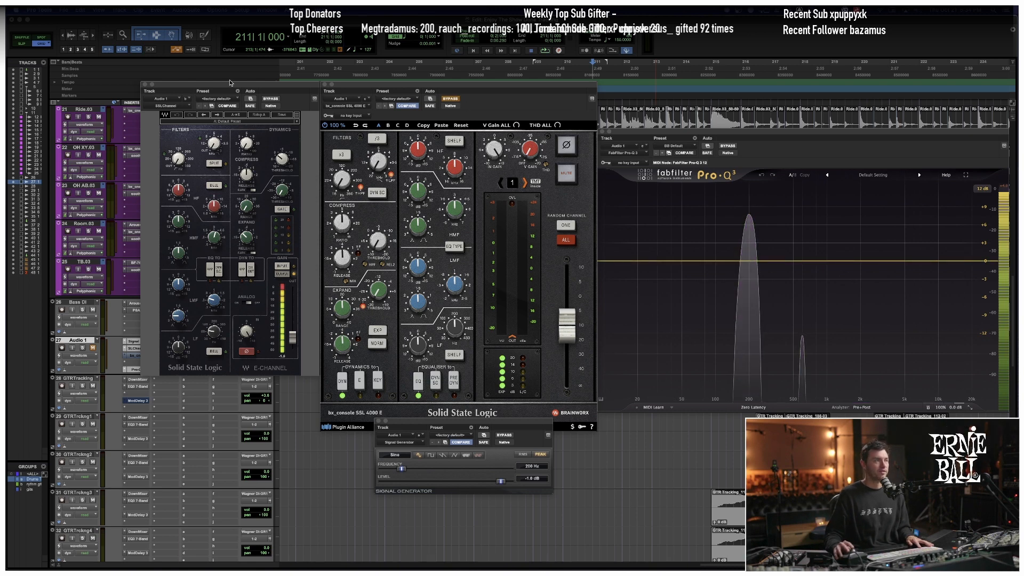
# - Alternate between the E-Channel and bx_console on the 200 Hz tone, ending on the bx_console with its output fader raised
pyautogui.click(270, 99)
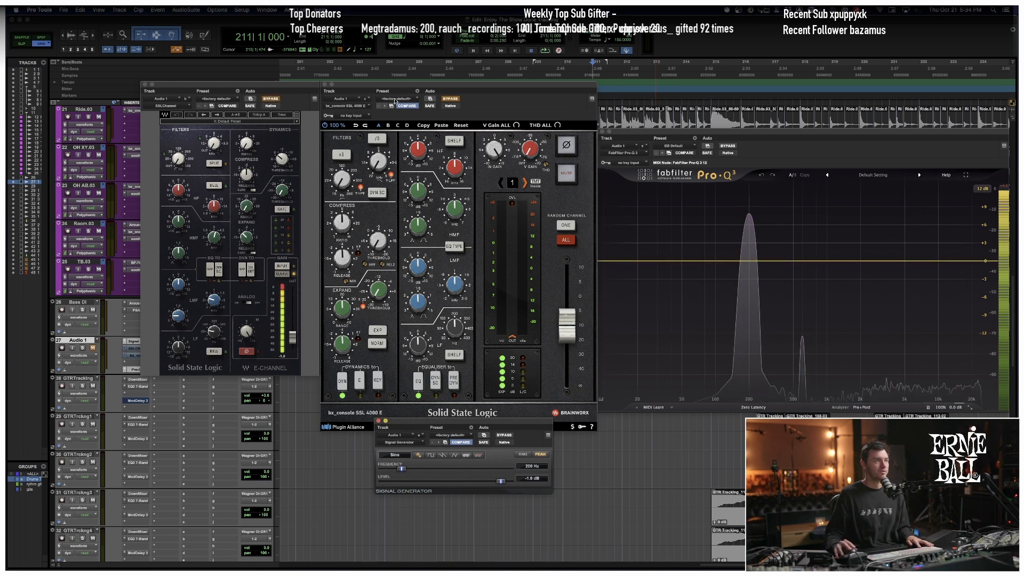
pyautogui.click(450, 99)
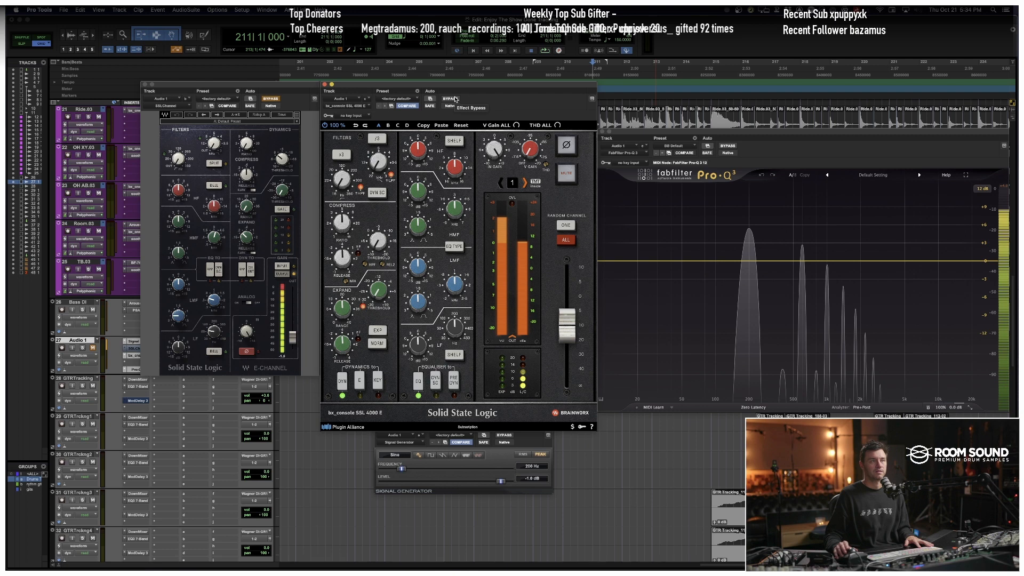
pyautogui.click(449, 99)
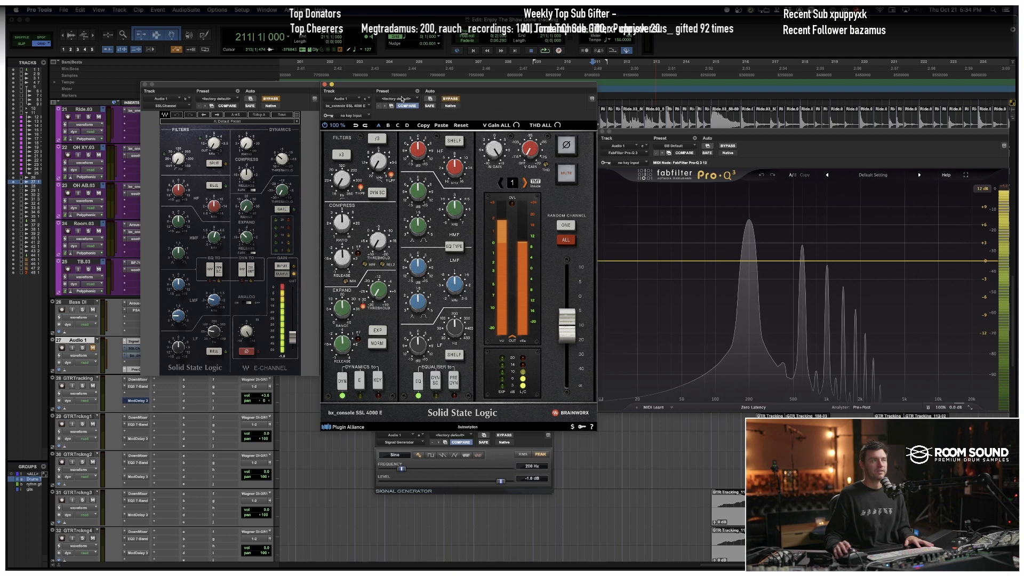
pyautogui.click(270, 98)
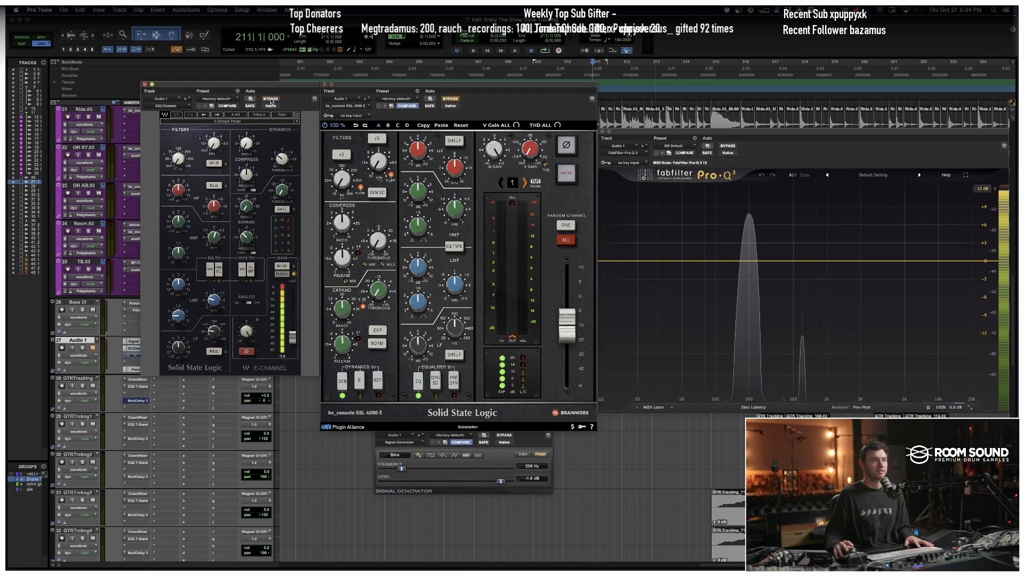
pyautogui.click(455, 100)
pyautogui.moveTo(566, 331); pyautogui.dragTo(568, 308)
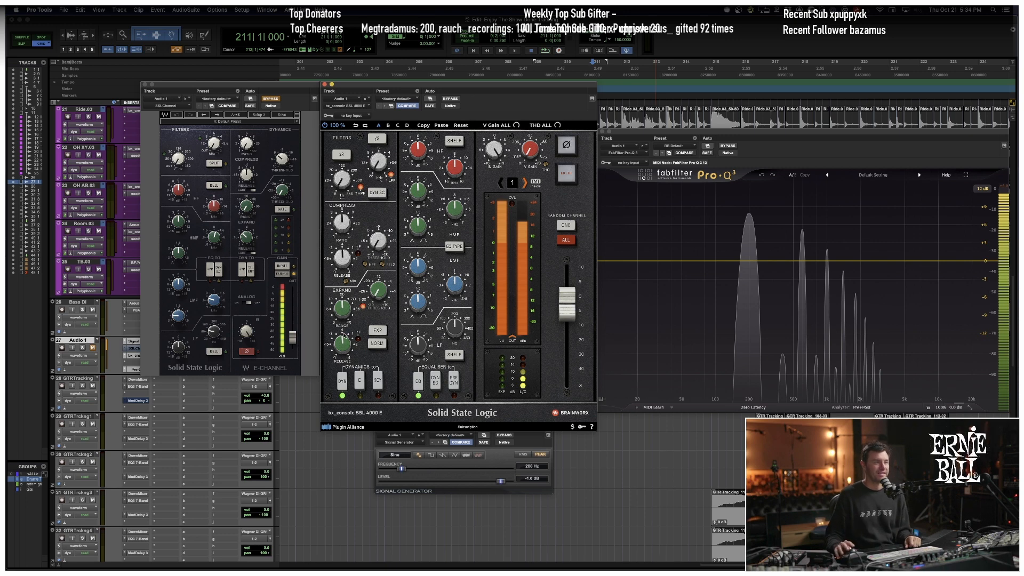
# - Toggle the bx_console's dynamics section to compare its effect on the harmonics, leaving the dynamics switched off
pyautogui.click(341, 388)
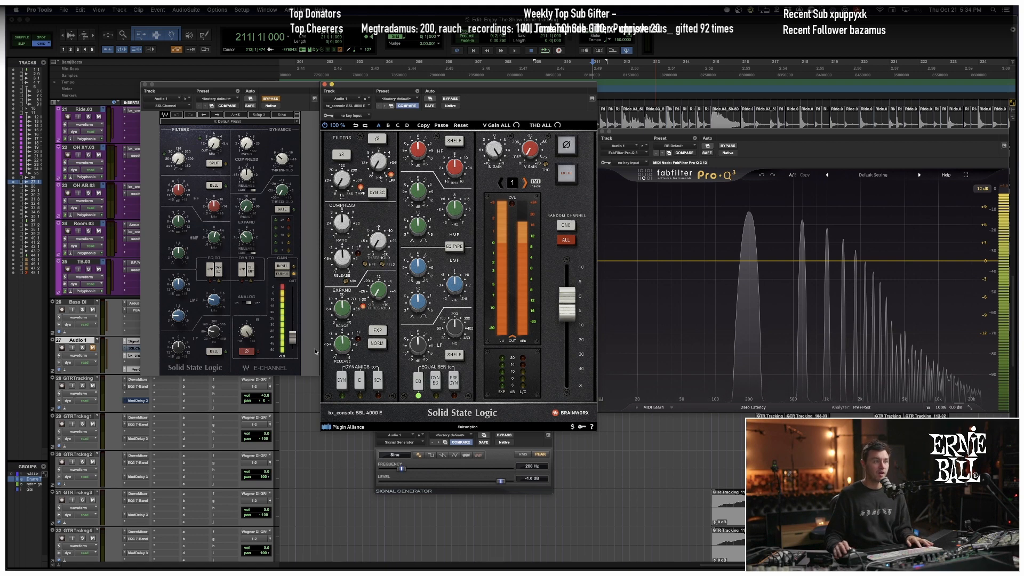
pyautogui.click(343, 382)
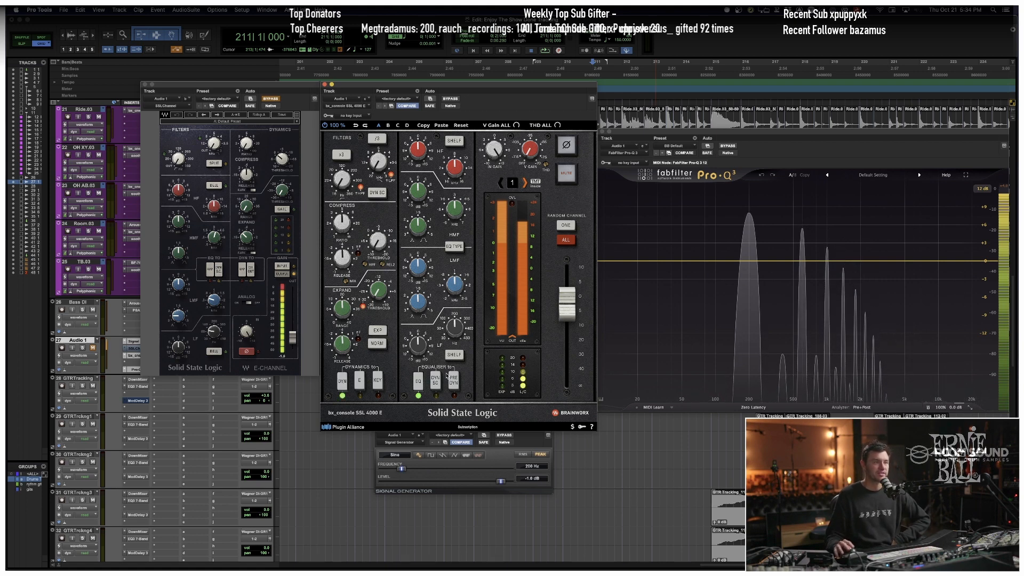
pyautogui.click(342, 382)
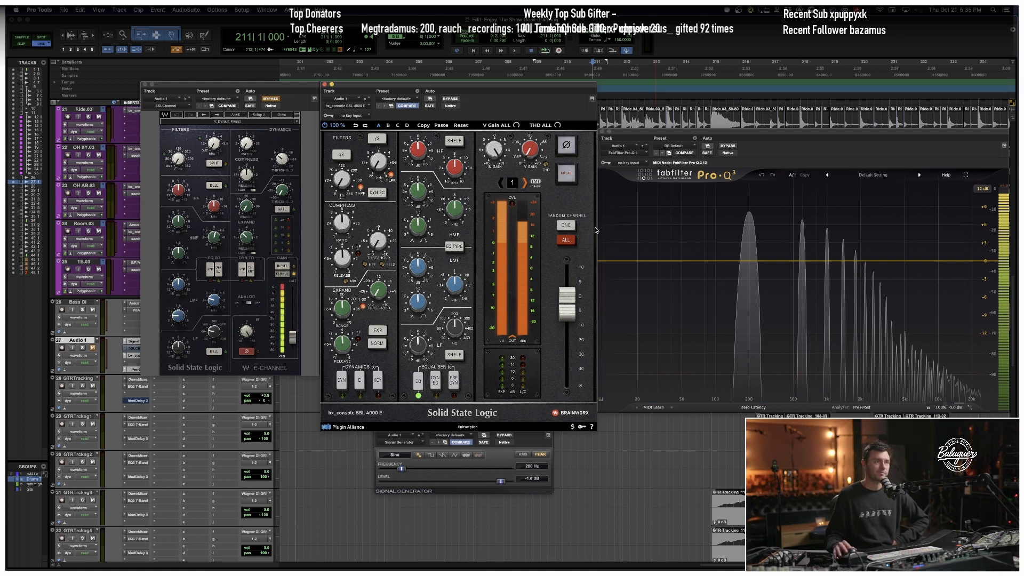
pyautogui.moveTo(504, 87)
pyautogui.mouseDown()
pyautogui.moveTo(522, 172)
pyautogui.moveTo(652, 309)
pyautogui.moveTo(501, 90)
pyautogui.mouseUp()
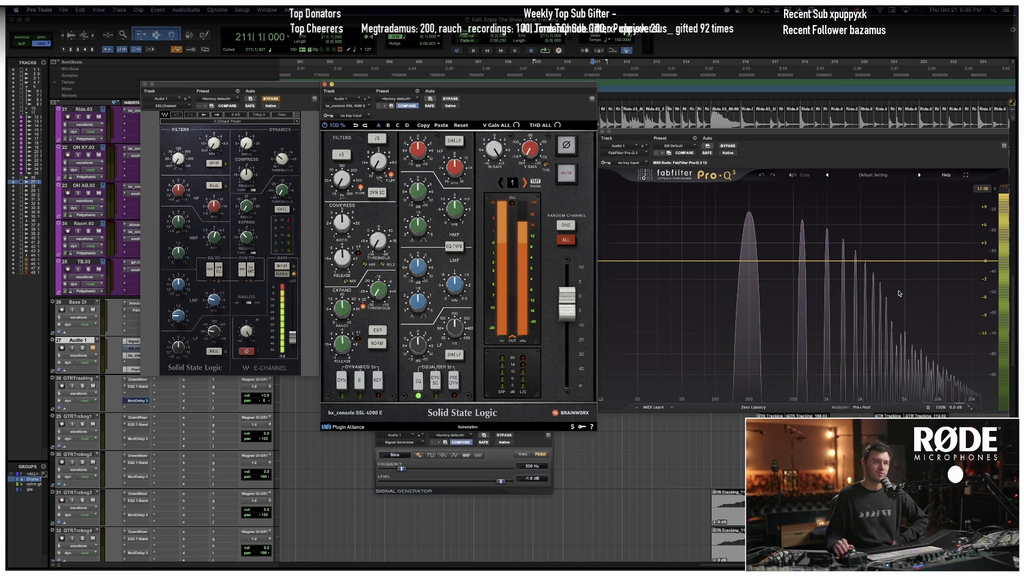
# - Compare the E-Channel's harmonics with the bx_console's in the Pro-Q 3 spectrum by swapping their bypass states, ending on the bx_console
pyautogui.click(449, 99)
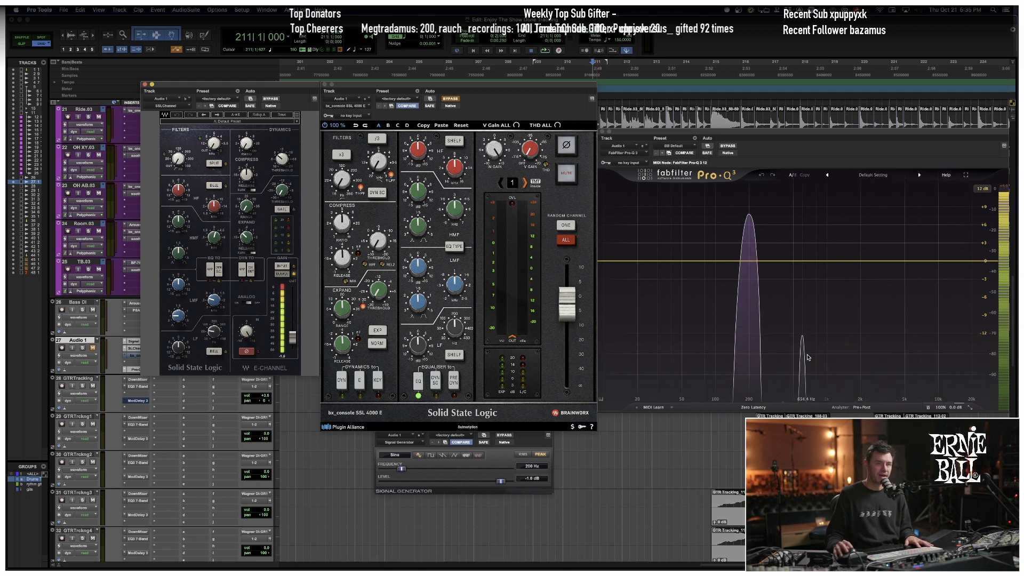
pyautogui.moveTo(802, 339)
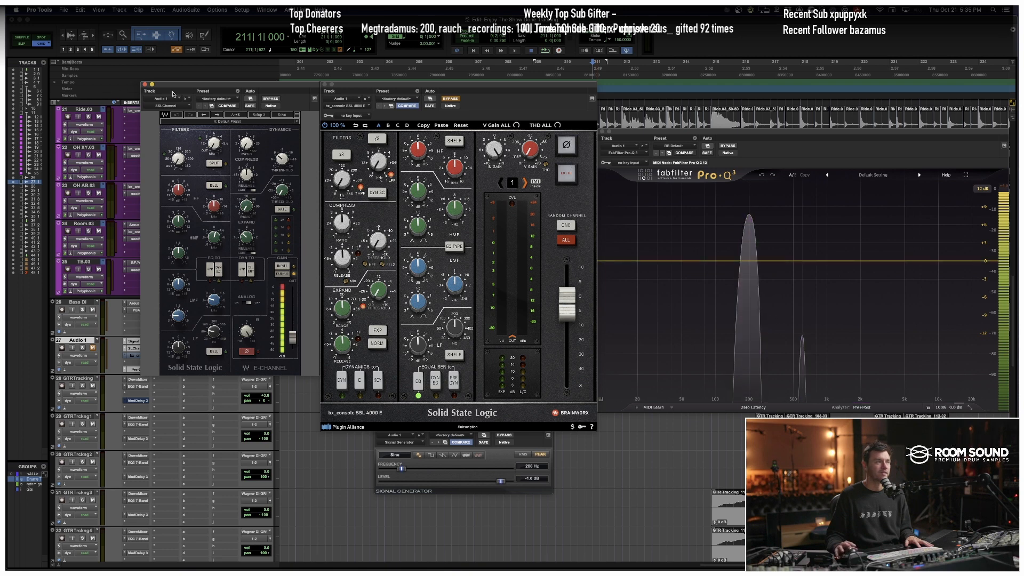
pyautogui.click(271, 99)
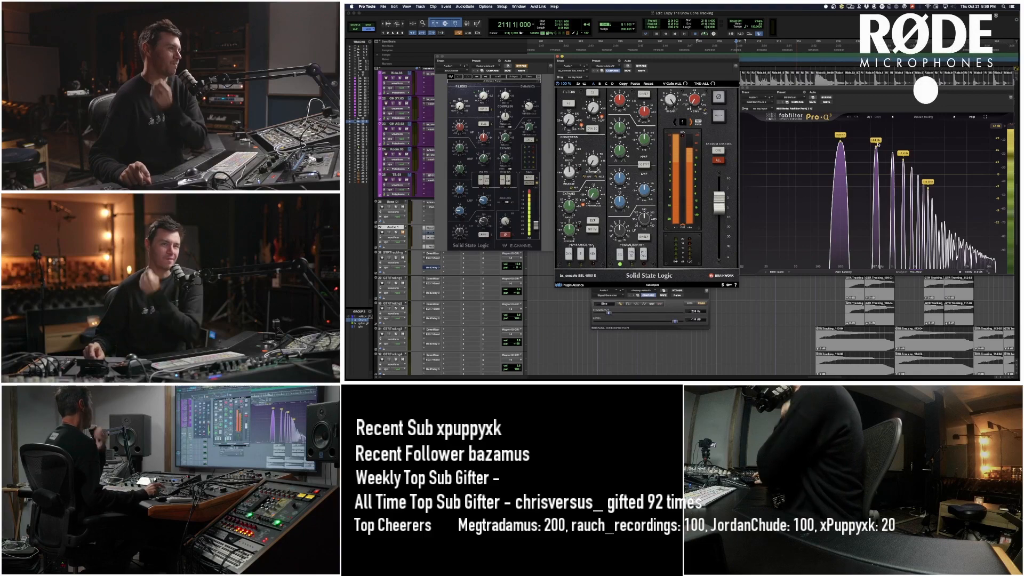
pyautogui.click(812, 151)
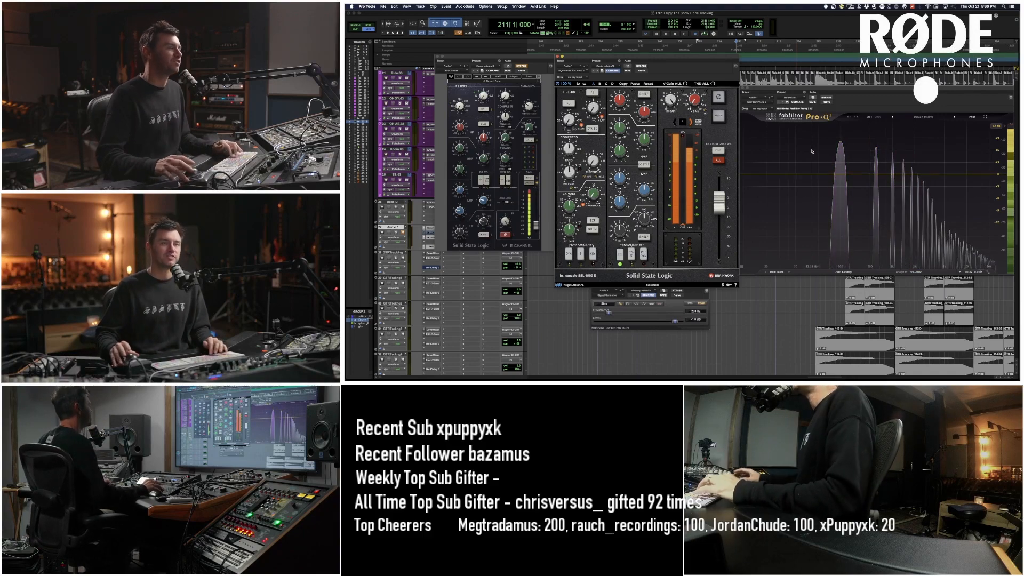